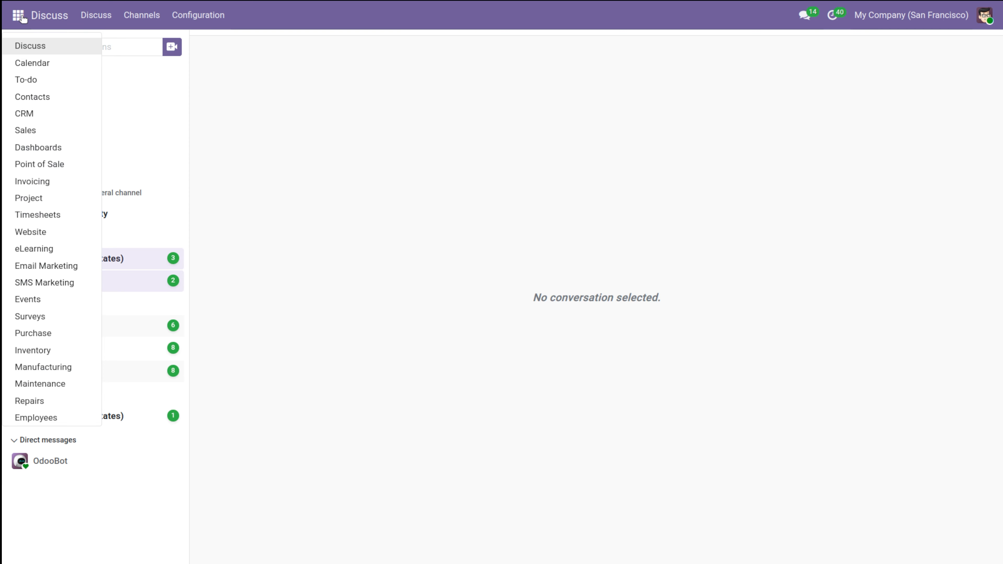
- Open the Contacts app, browse the contact list, and open the first contact's record
click(26, 102)
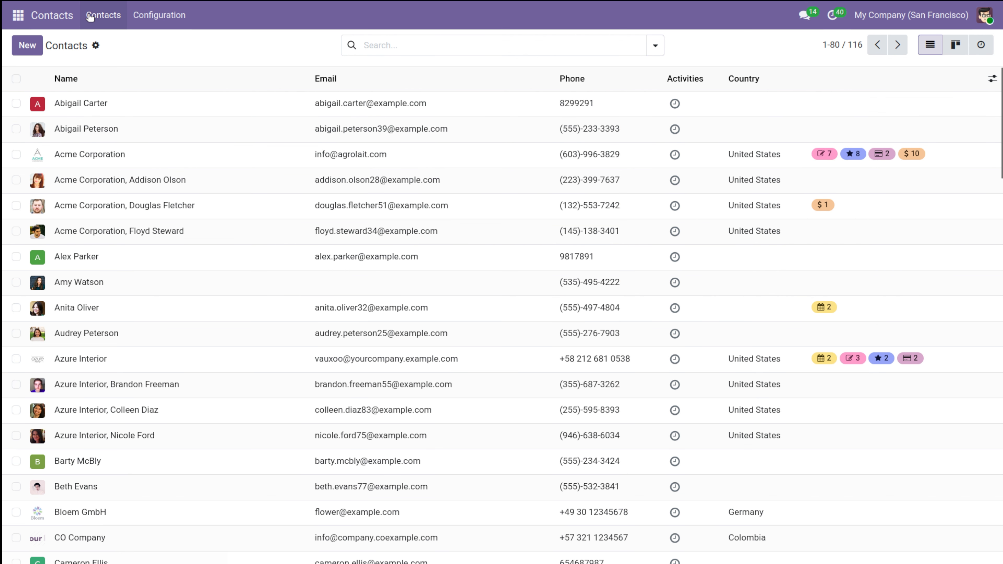
scroll(119, 410, down, 5)
scroll(119, 411, down, 2)
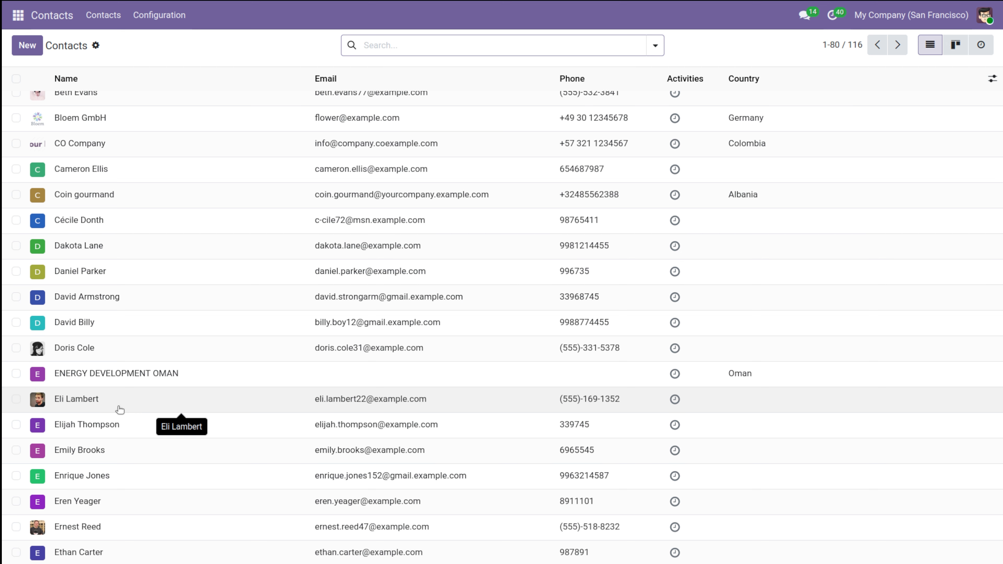
scroll(161, 126, up, 10)
click(129, 104)
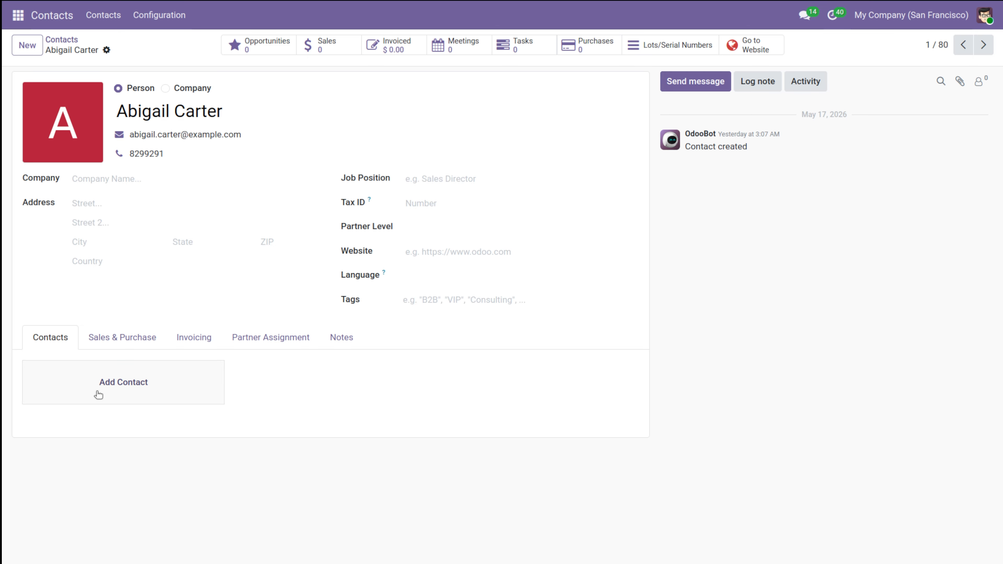
- Look over the contact's Sales & Purchase details and the form for adding a related contact, discarding that form
click(142, 342)
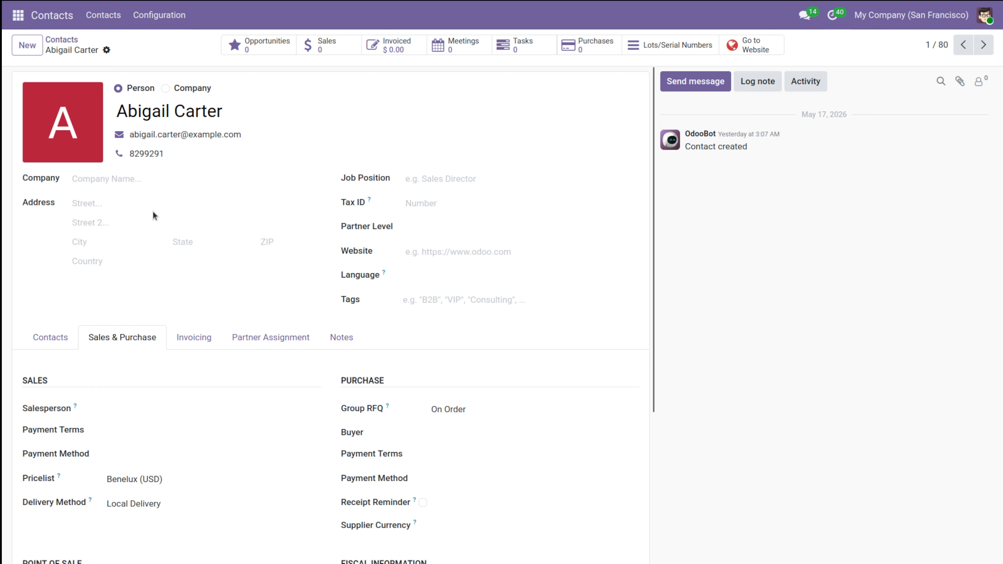
click(50, 338)
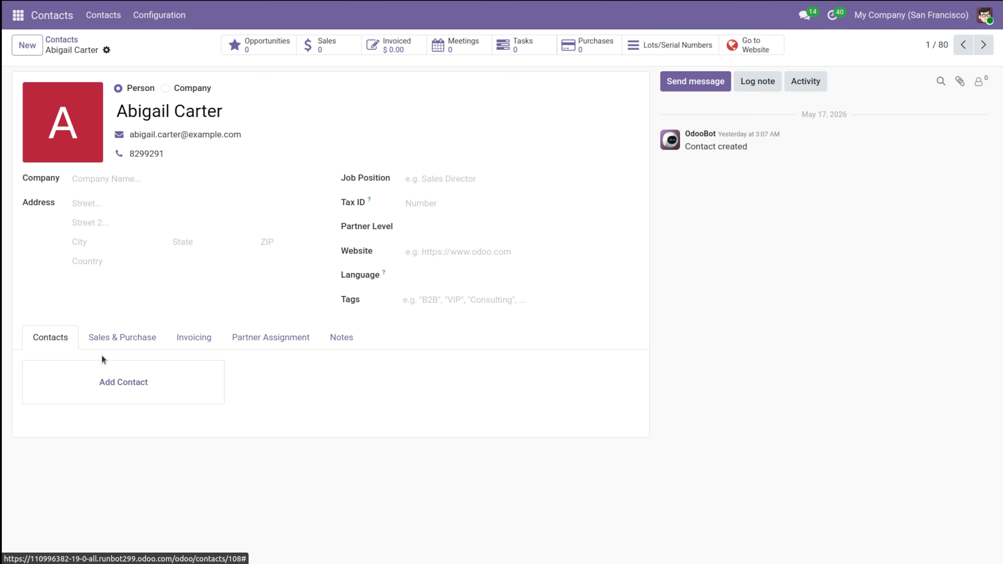
click(139, 382)
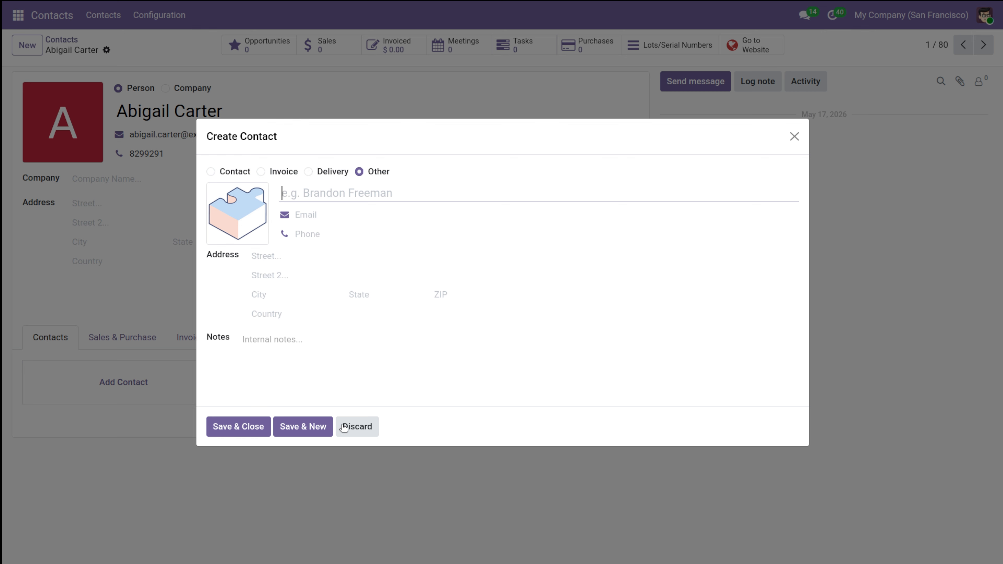
click(363, 433)
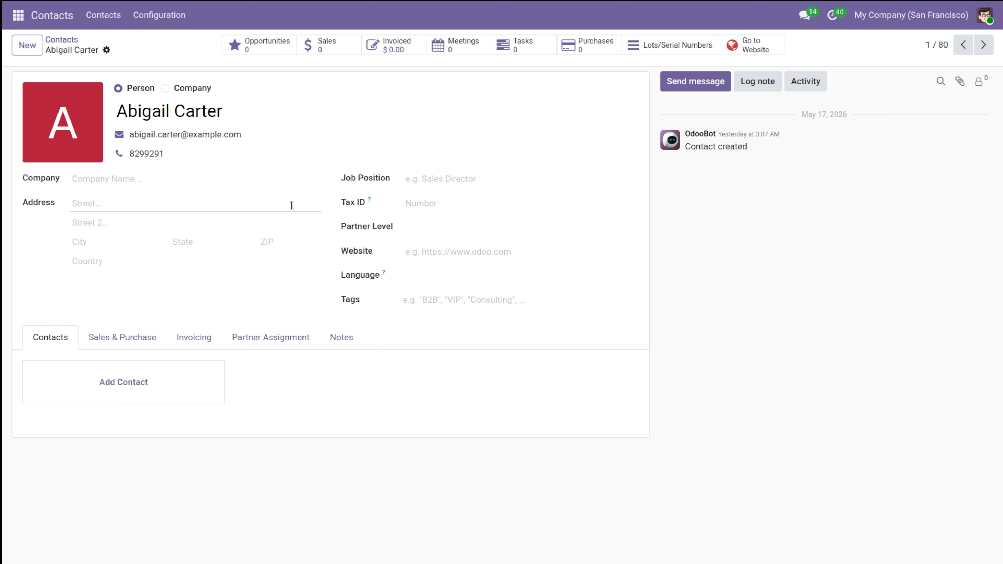
- Examine the contact's Sales & Purchase settings, including the available salesperson options, without changing anything
click(109, 337)
scroll(238, 421, down, 3)
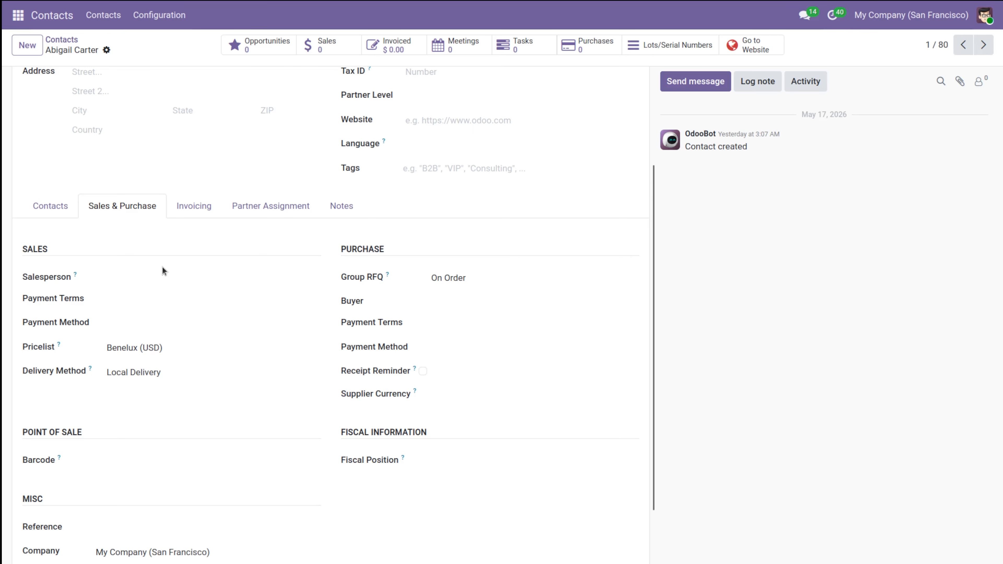
click(167, 276)
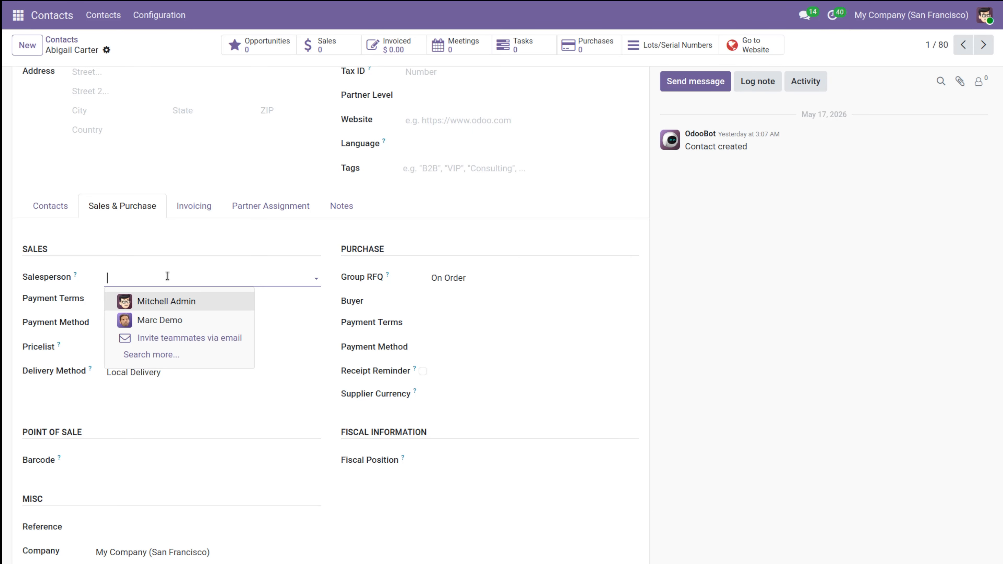
click(164, 257)
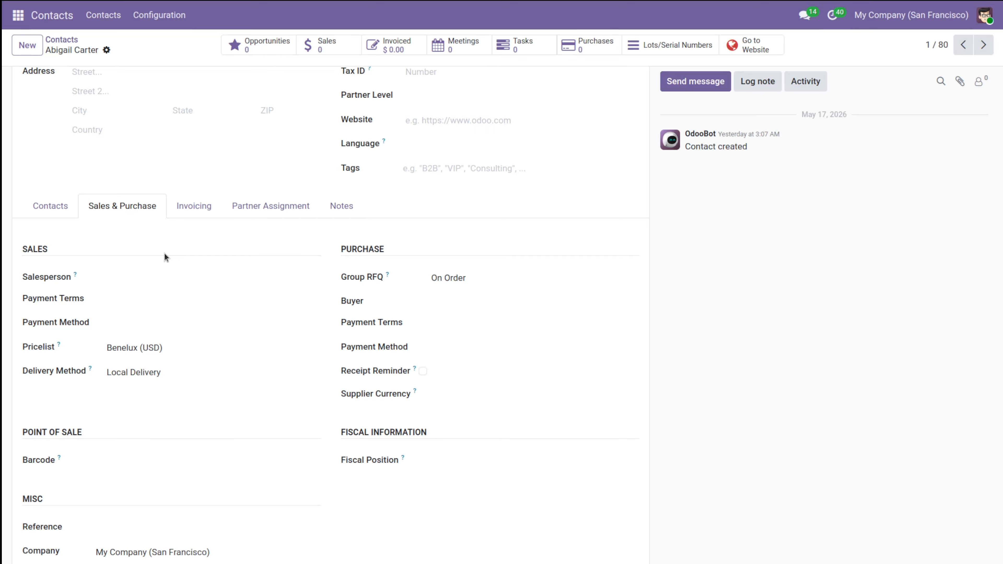
scroll(110, 129, up, 1)
scroll(109, 130, up, 3)
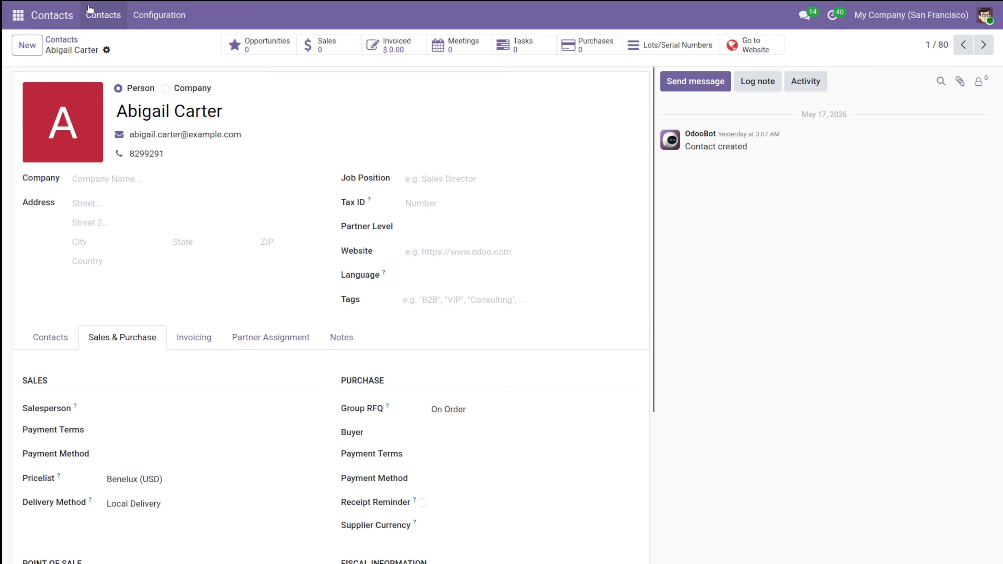
- Leave the contact record, switch to the Sales app, and show its product list
click(58, 39)
click(18, 15)
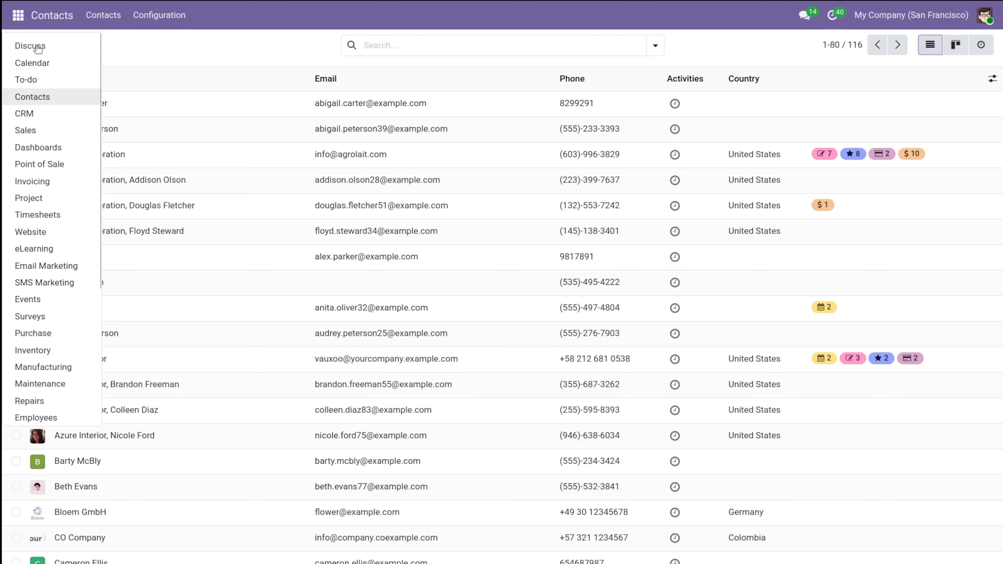
click(60, 131)
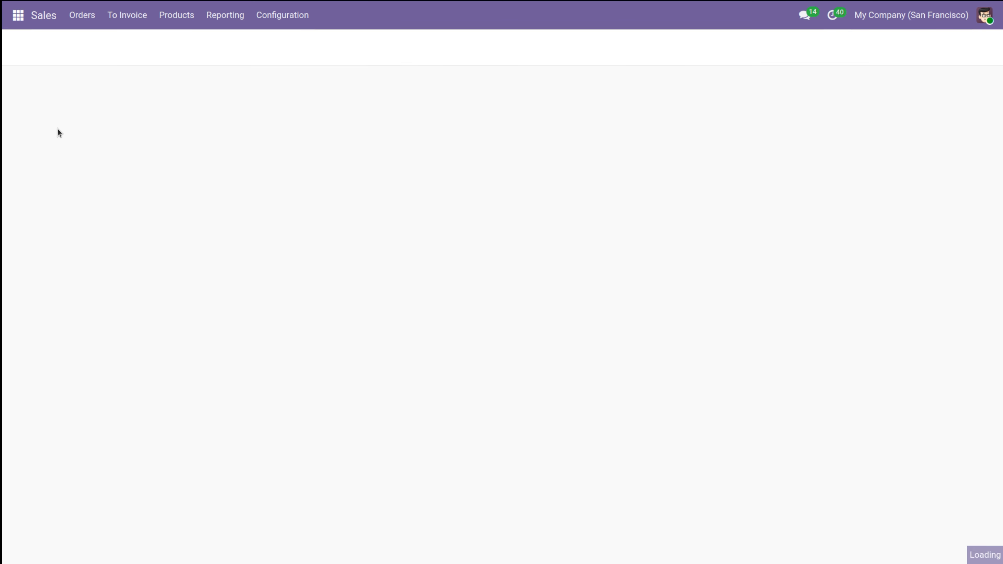
click(176, 15)
click(186, 46)
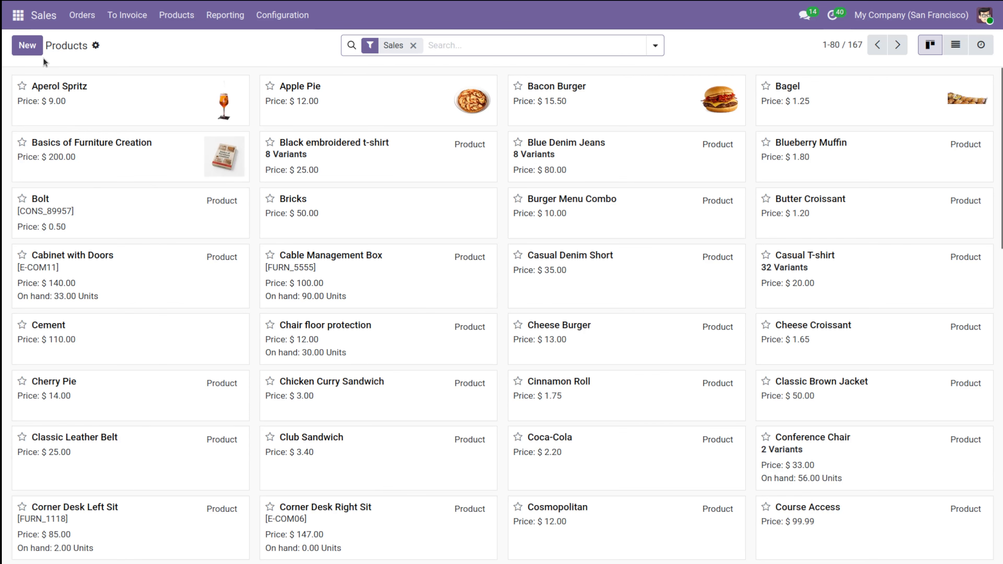
- Start a new product and review the available category and invoicing policy options
click(38, 54)
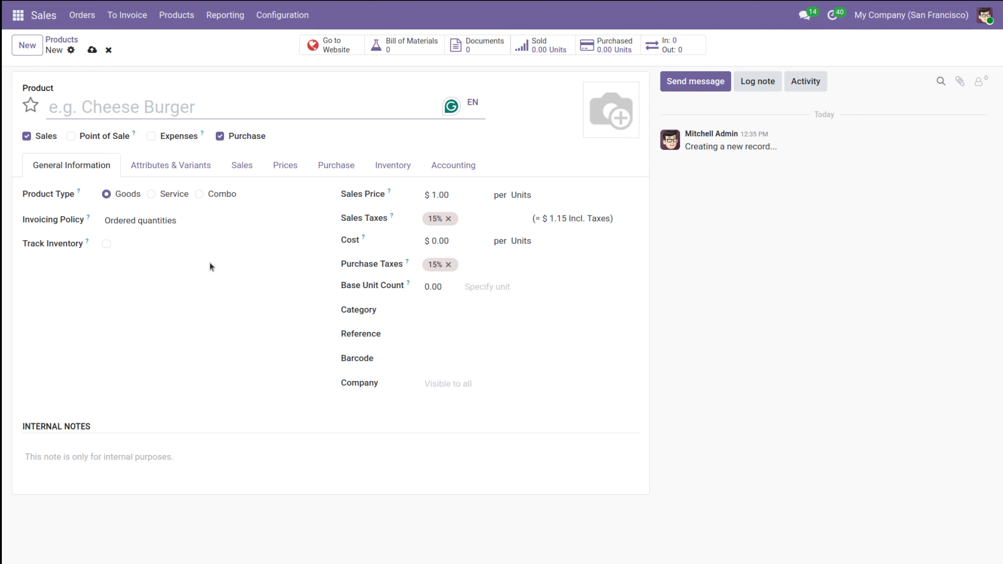
click(500, 321)
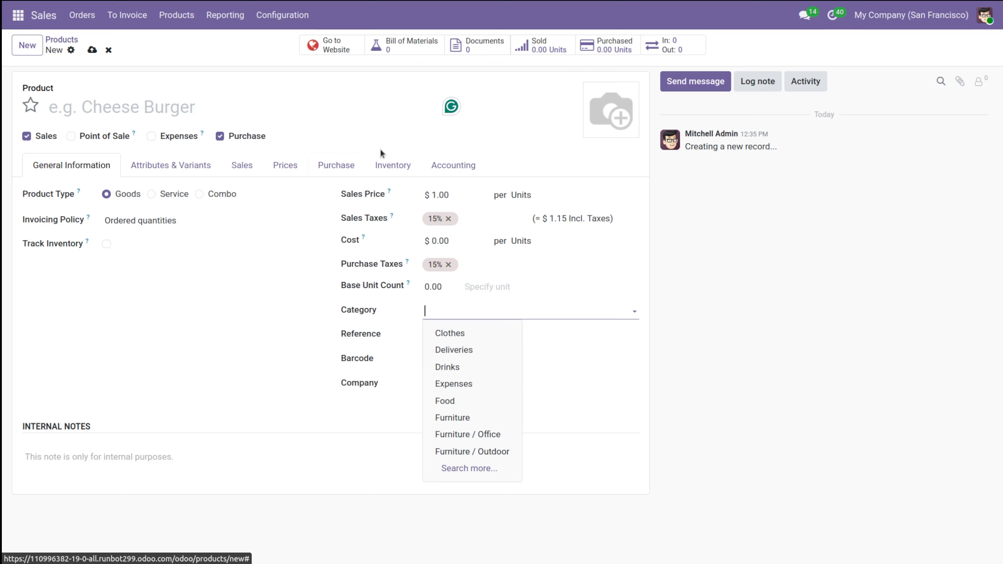
click(246, 291)
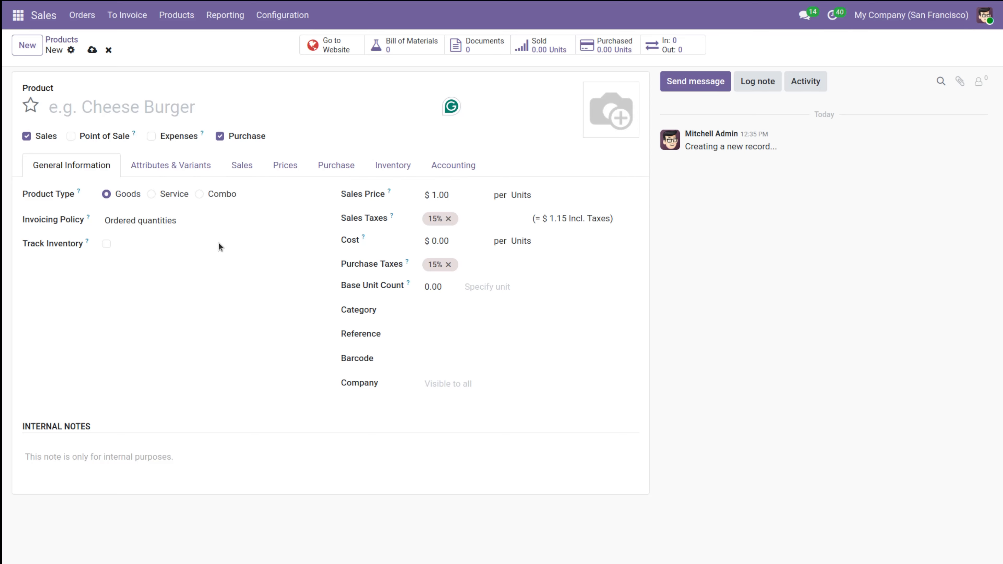
triple_click(178, 221)
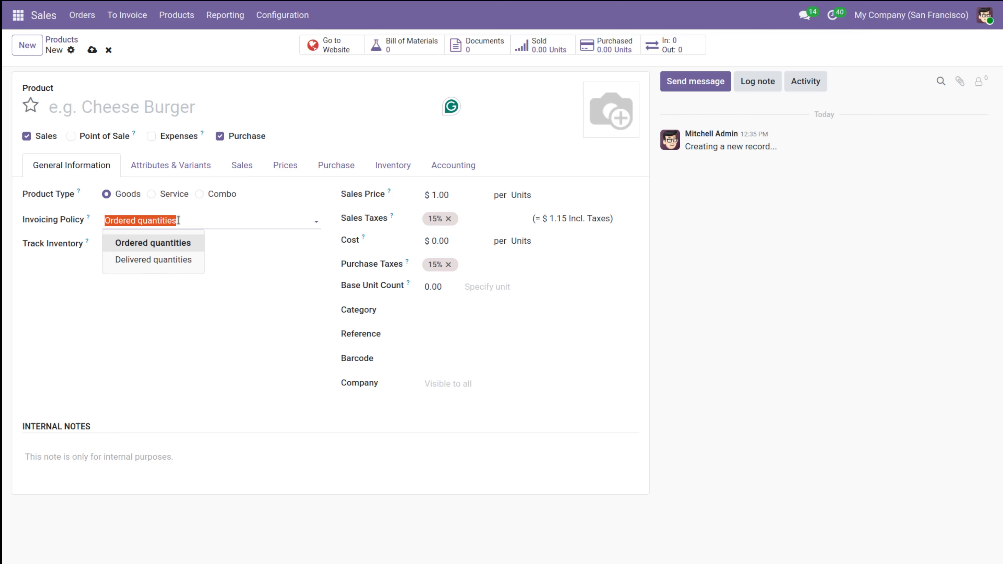
click(233, 239)
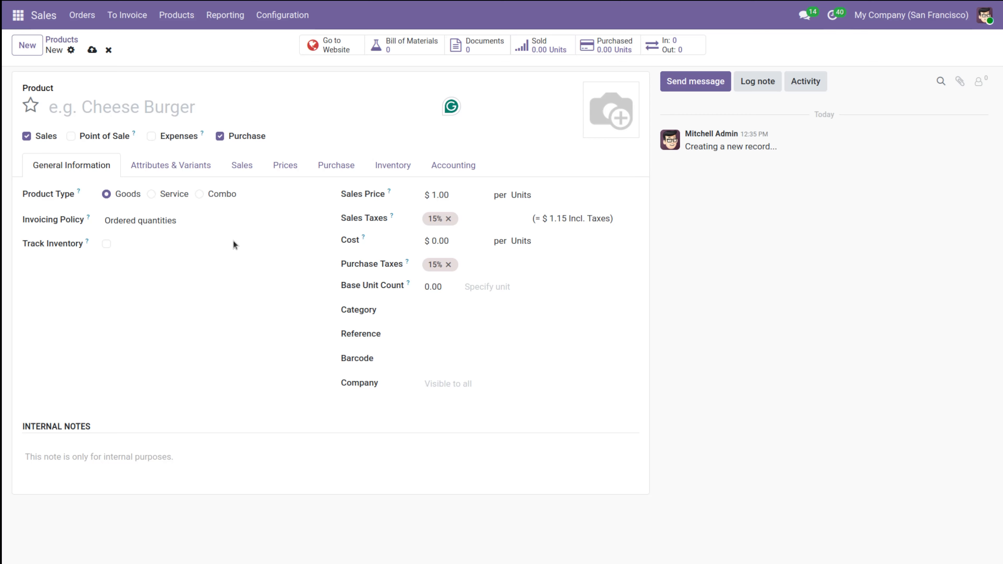
- Enable Track Inventory on the new product, check the tracking and sales unit options, and discard the draft
click(107, 244)
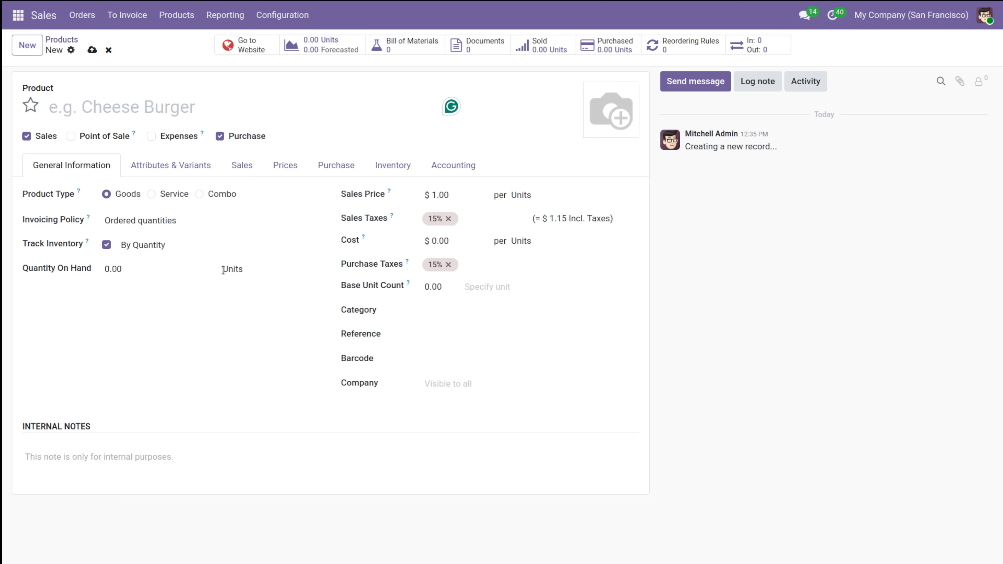
click(170, 248)
click(173, 400)
click(561, 197)
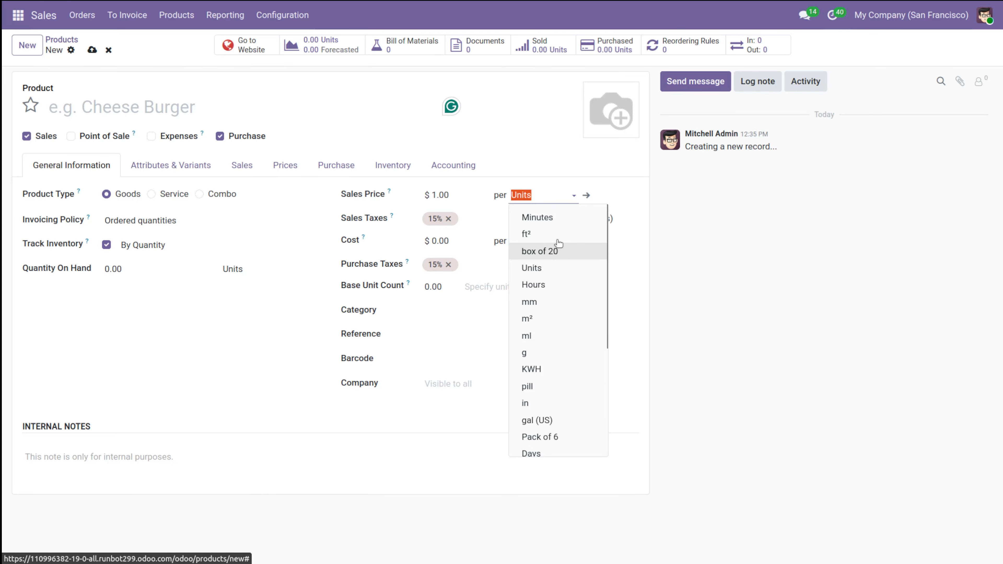
click(589, 163)
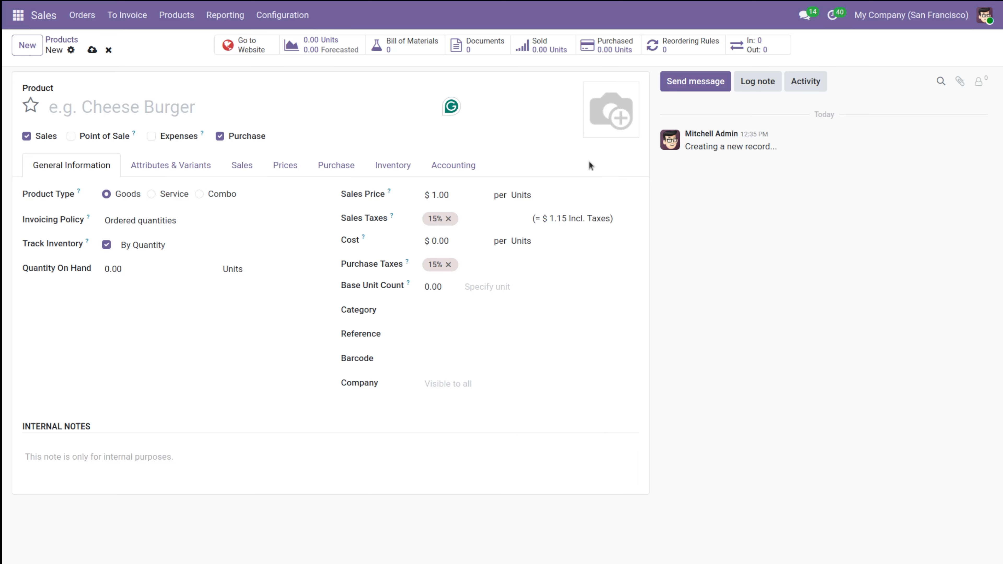
click(547, 195)
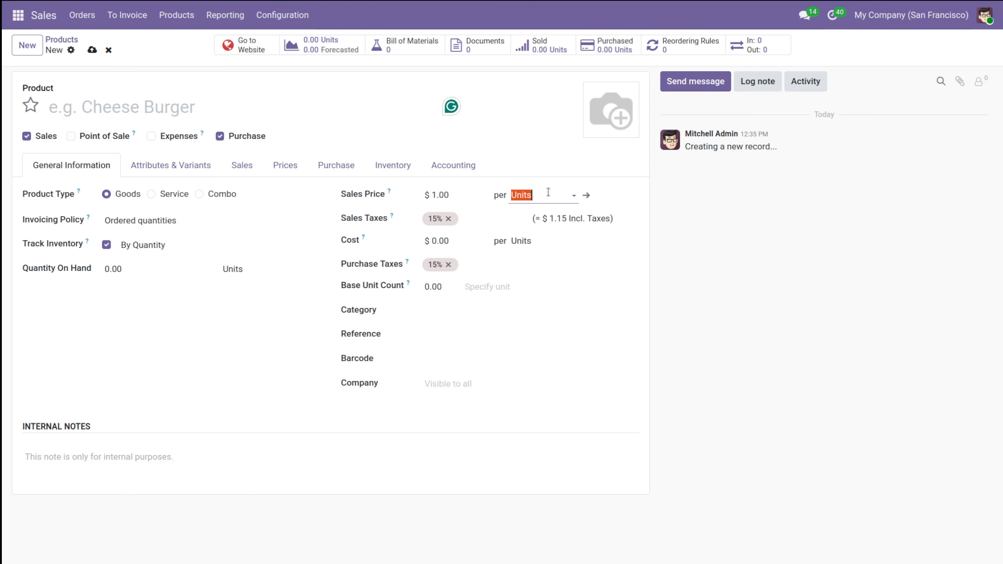
click(585, 158)
click(109, 50)
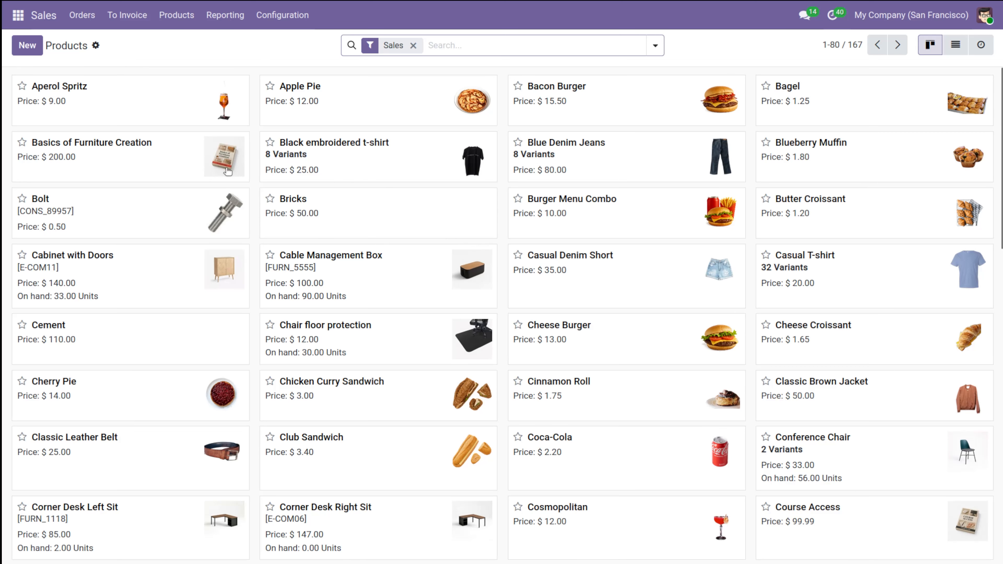
- Open the Bolt product and enable Track Inventory by quantity
click(124, 217)
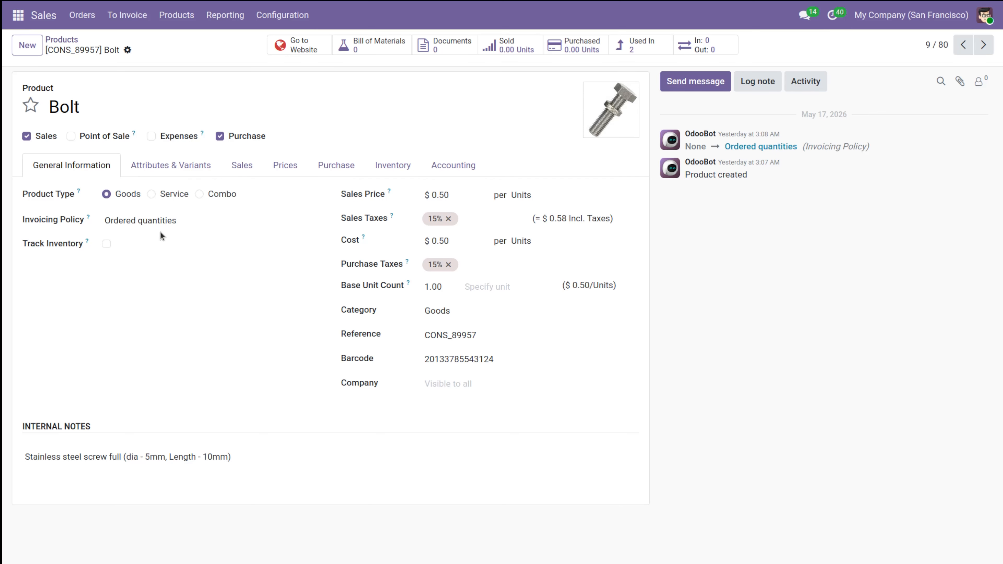
click(105, 243)
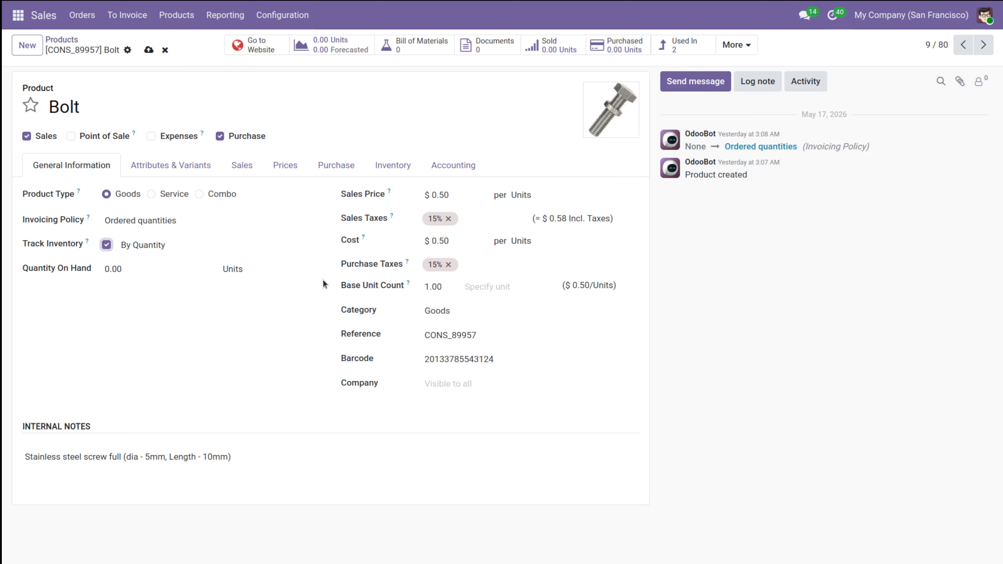
- Review the Bolt product's attributes and variants, sales, prices, purchase, inventory and accounting settings, ending on its general information
click(179, 164)
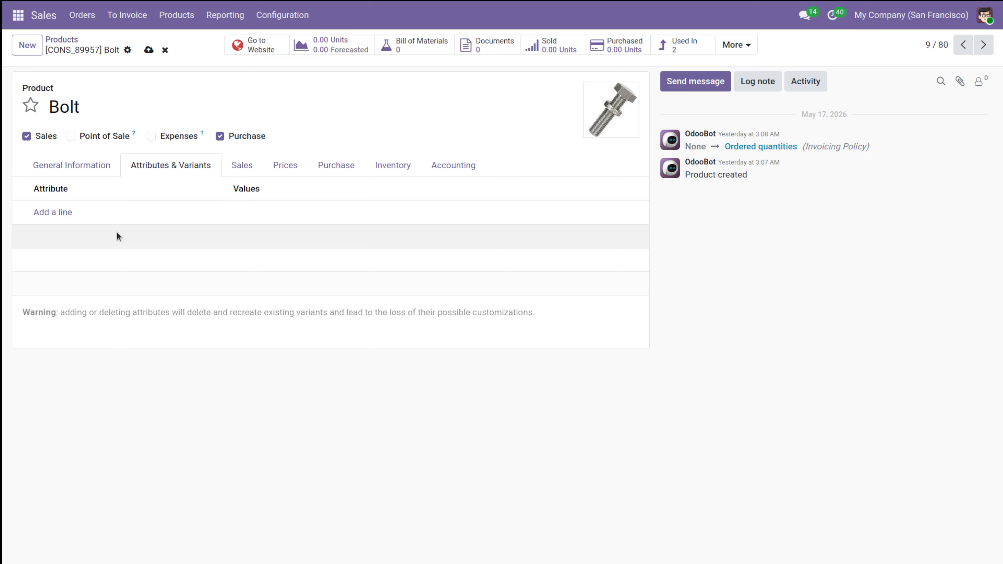
click(240, 168)
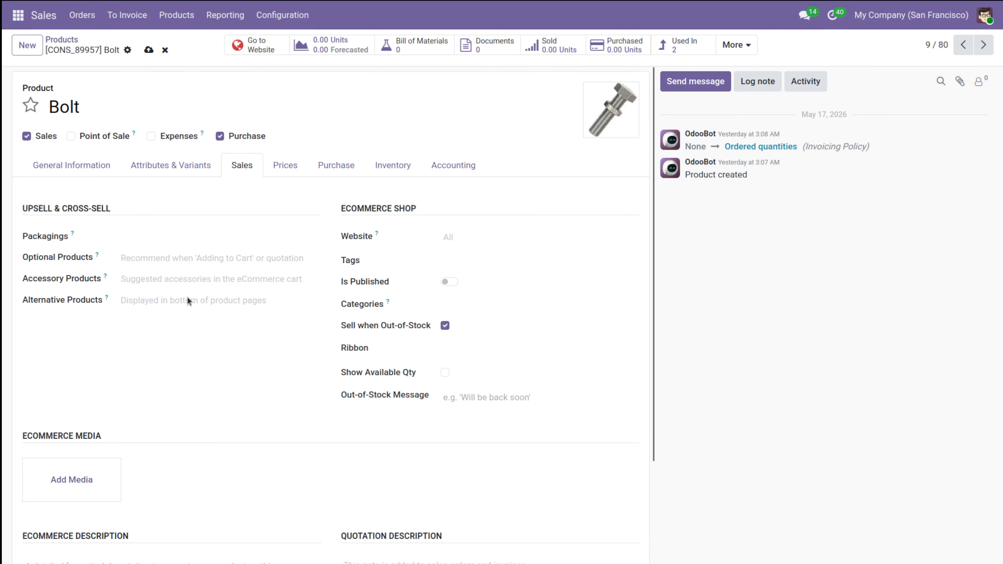
scroll(334, 411, down, 3)
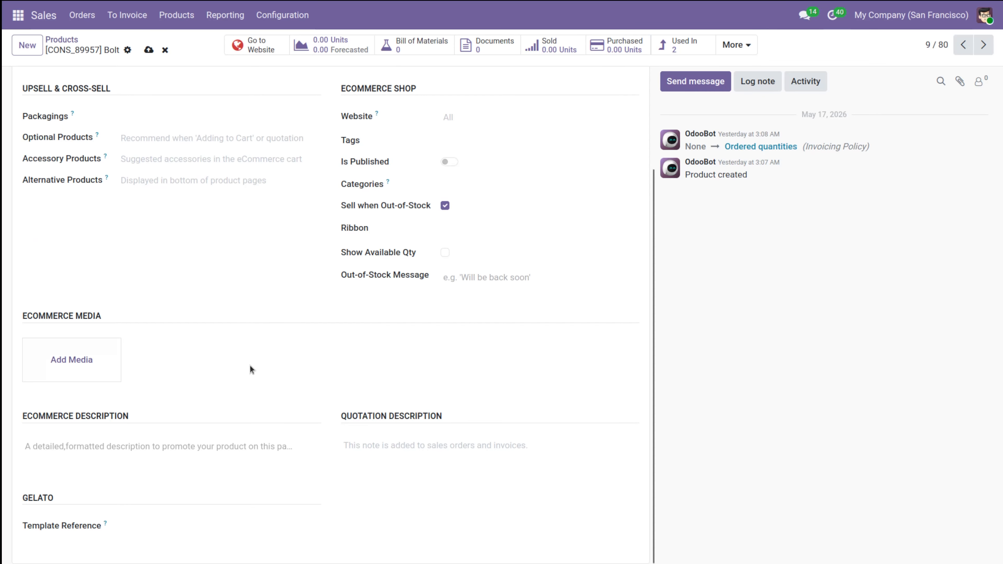
scroll(186, 395, up, 3)
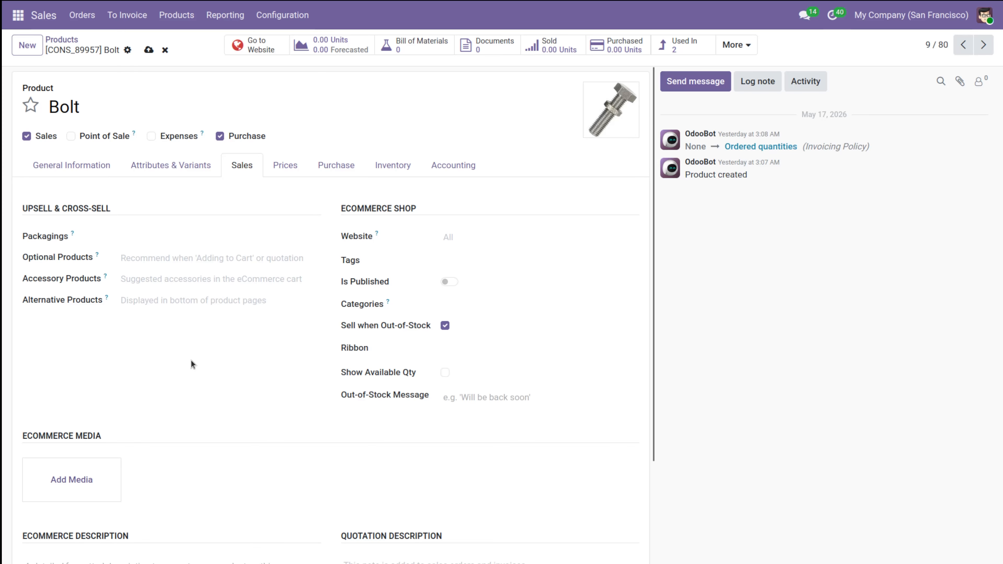
click(291, 160)
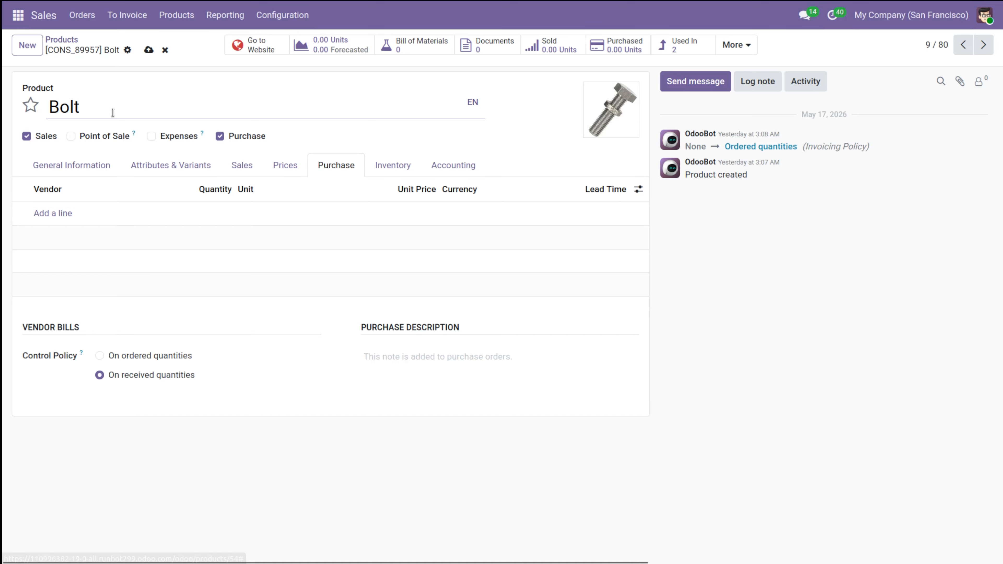
click(406, 166)
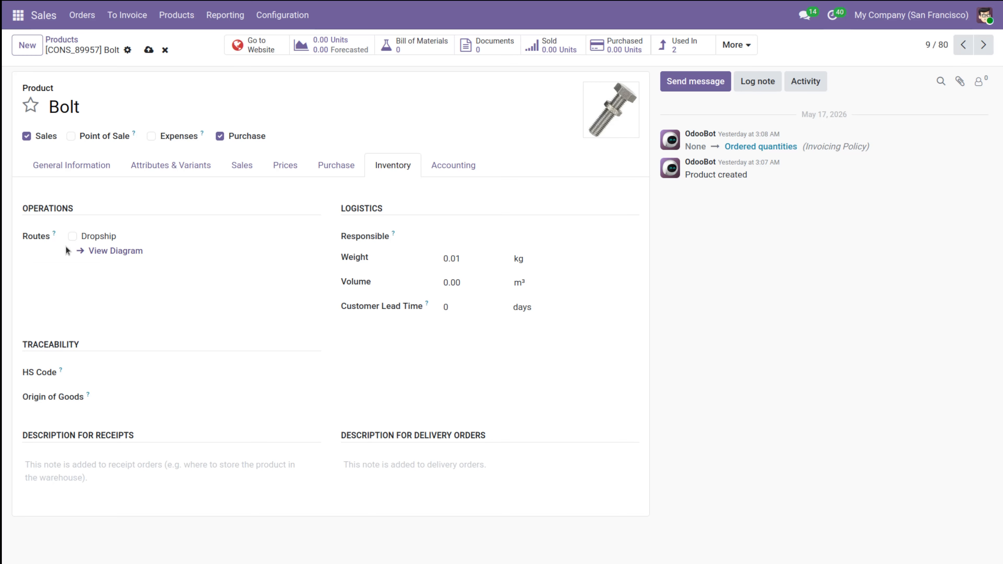
click(459, 168)
click(65, 168)
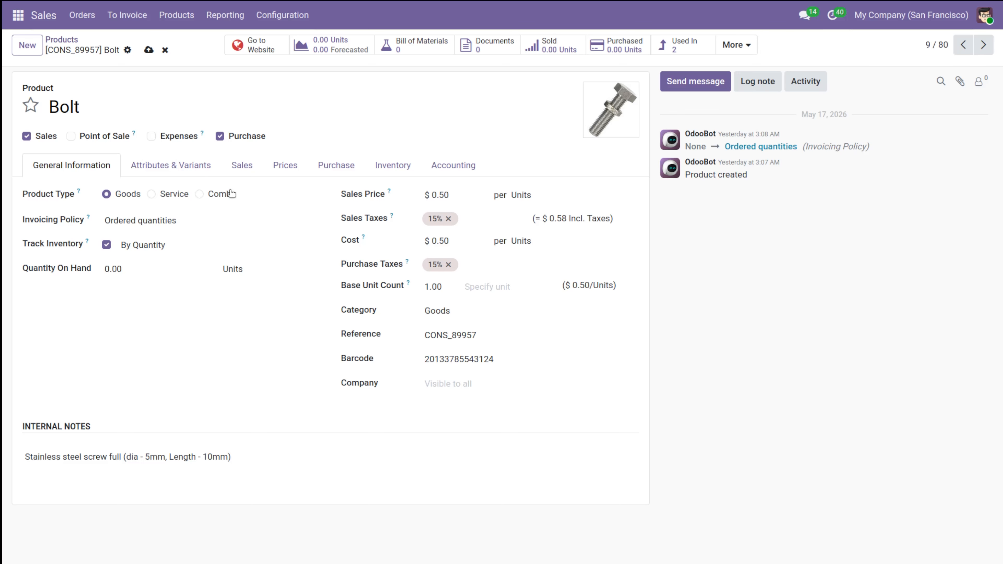
- Discard the unsaved changes to the Bolt product and return to the product list
click(165, 50)
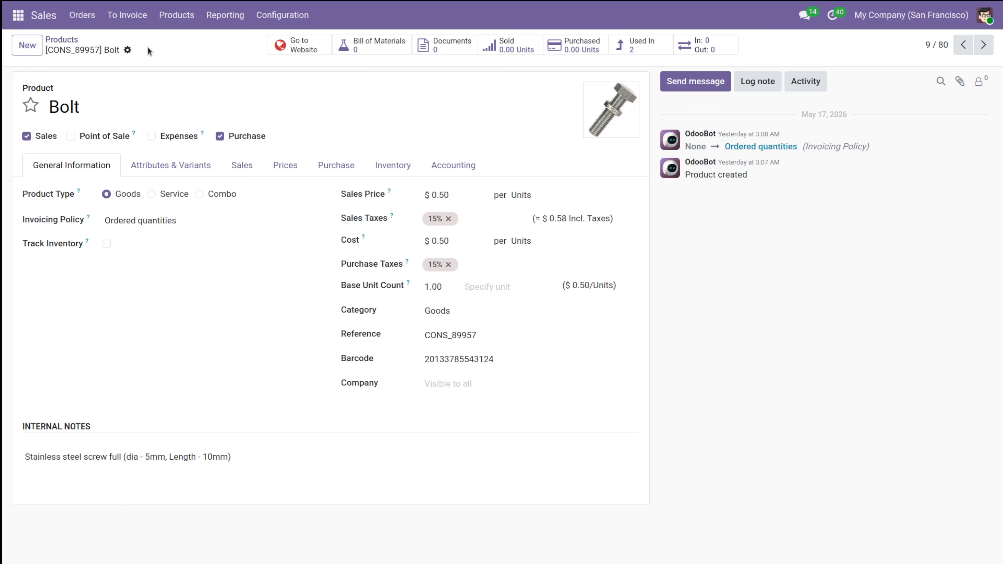
click(70, 39)
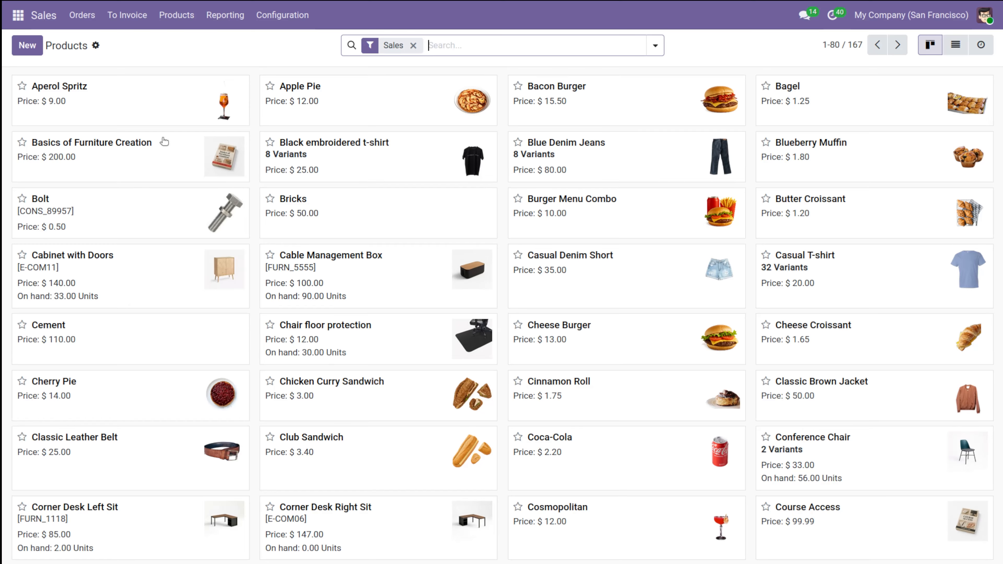
click(94, 18)
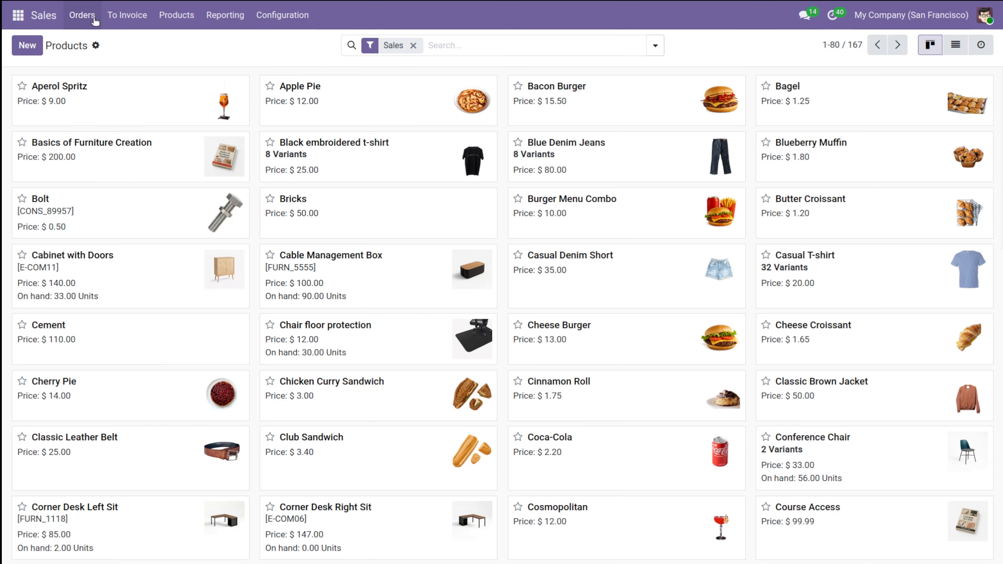
click(111, 51)
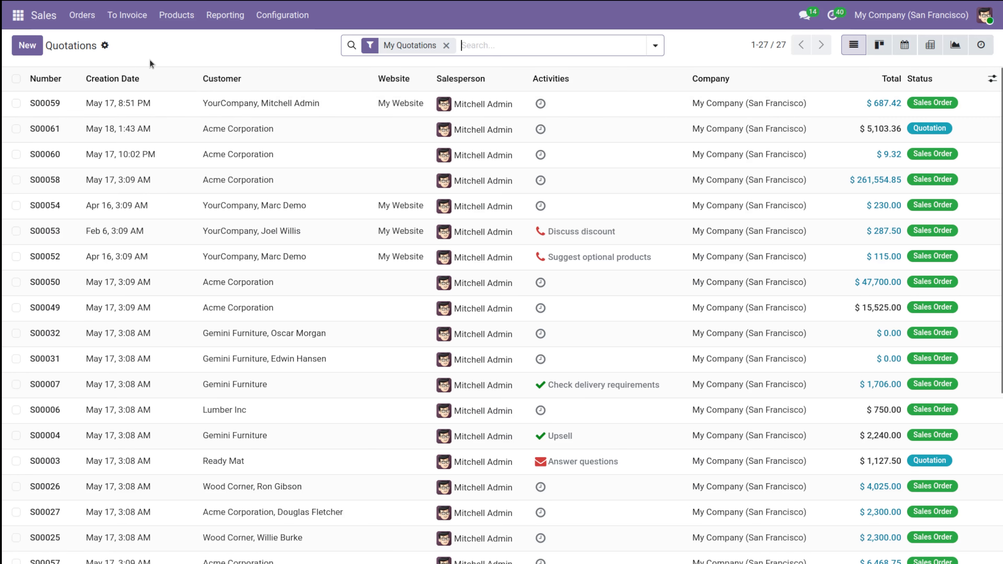
click(39, 50)
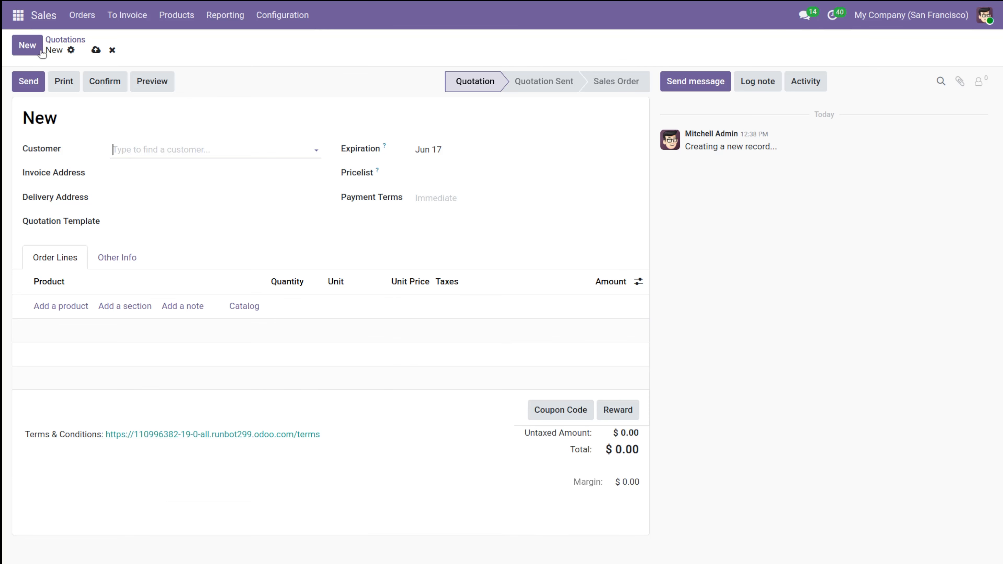
click(143, 152)
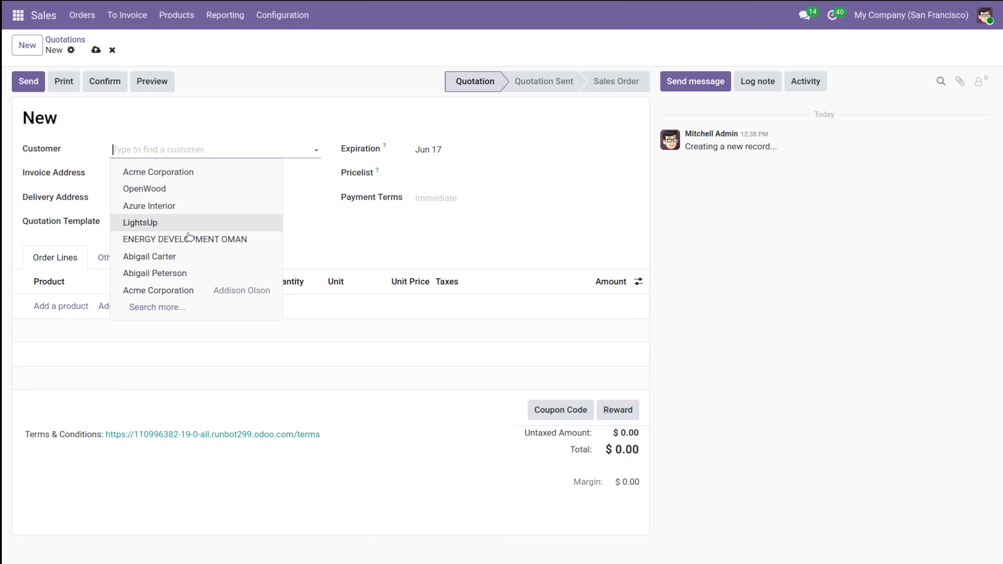
click(223, 189)
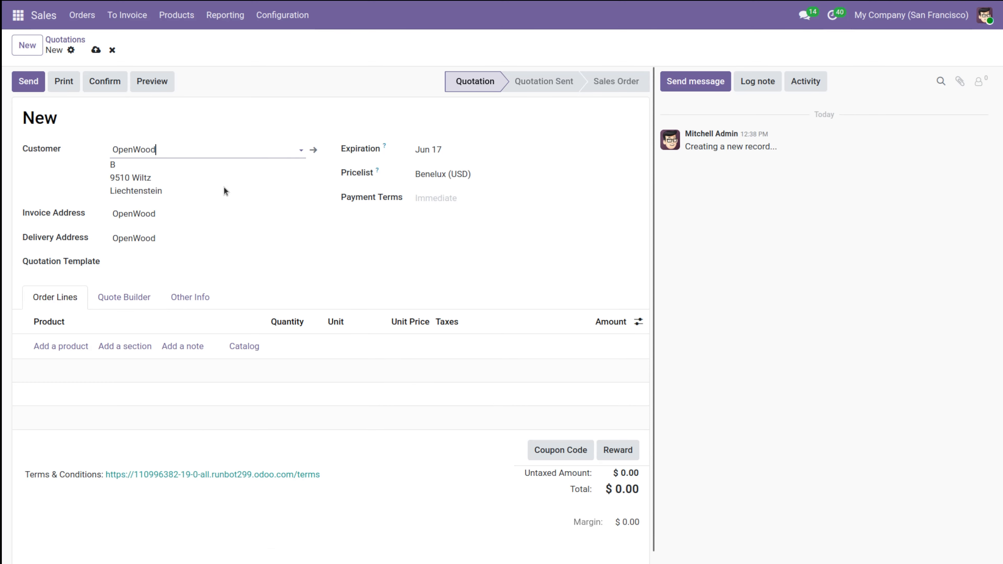
click(71, 349)
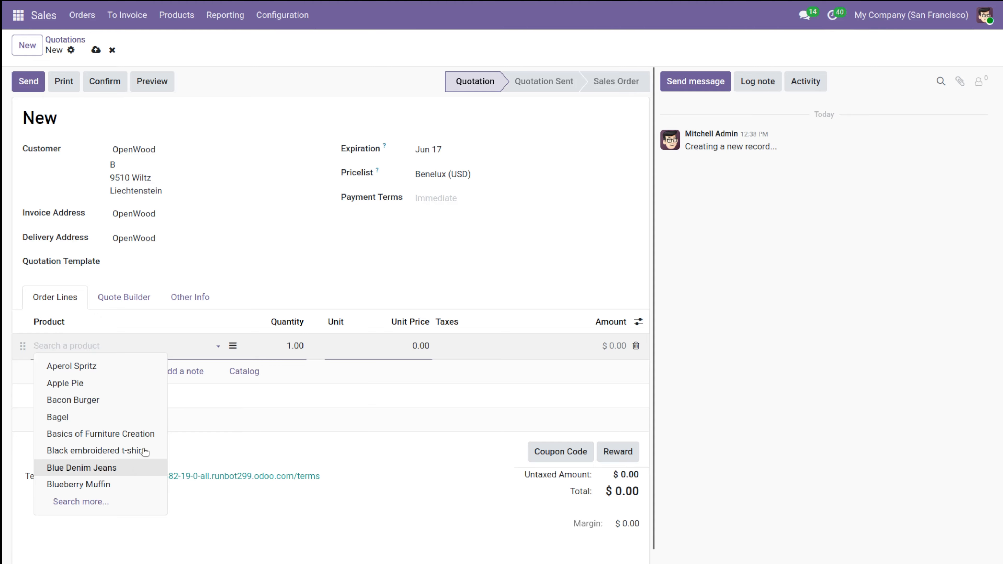
click(129, 434)
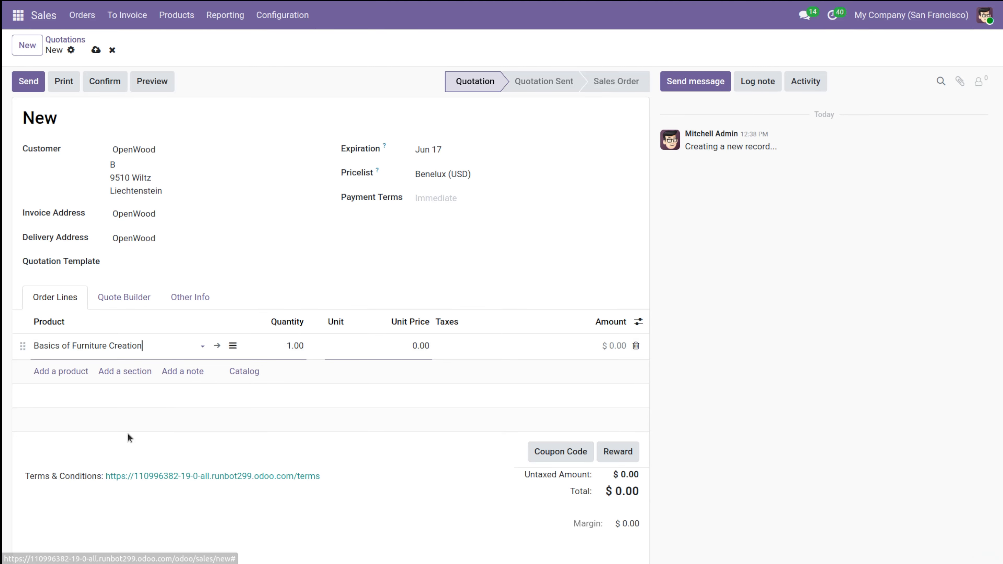
click(637, 346)
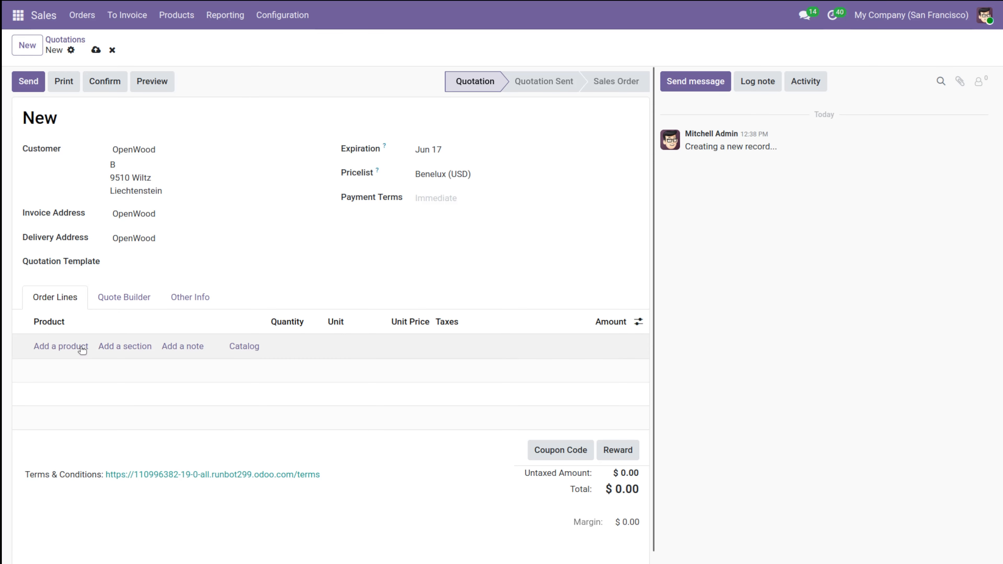
click(113, 50)
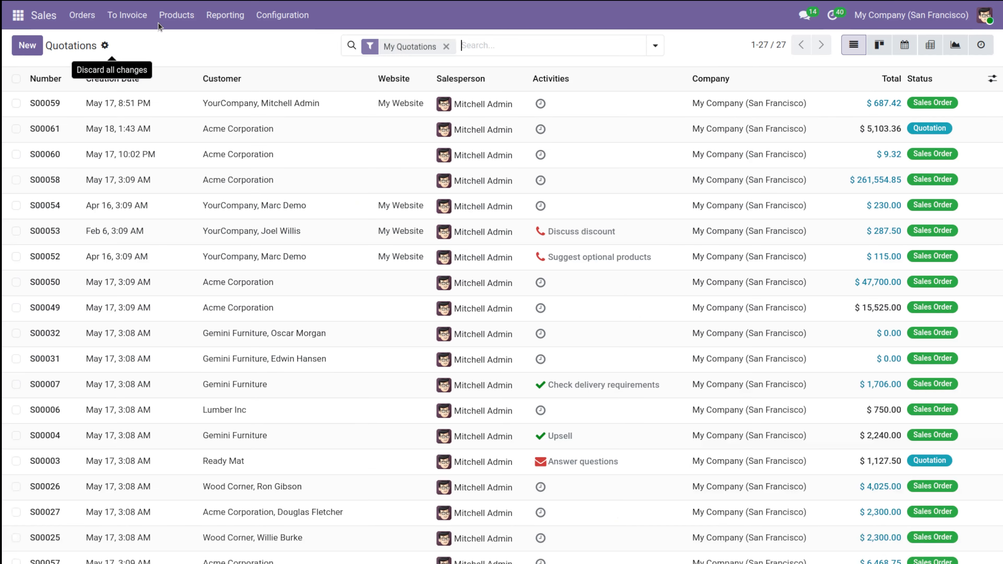
- Open the Bolt product from the product list and enable Track Inventory by quantity
click(176, 17)
click(184, 41)
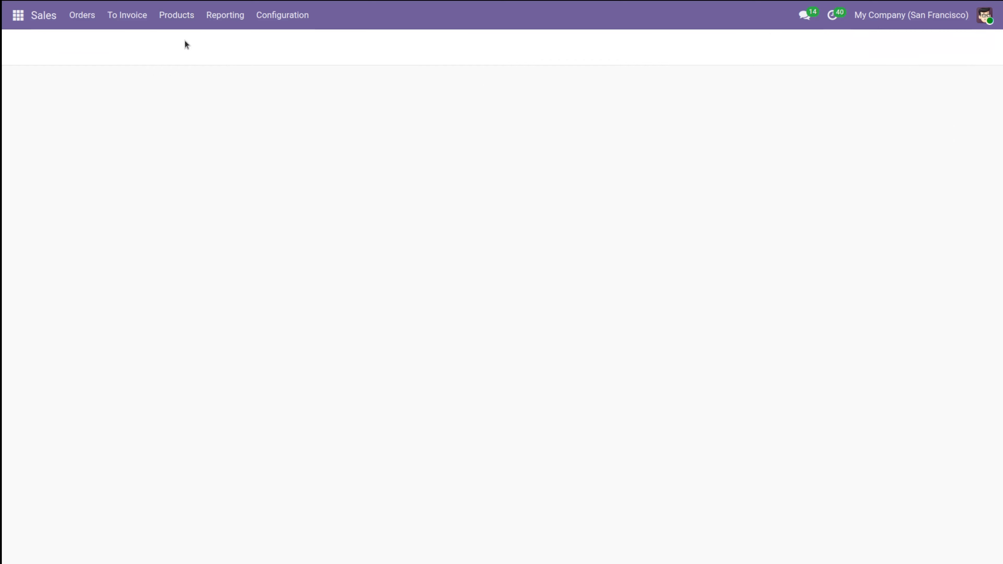
click(76, 201)
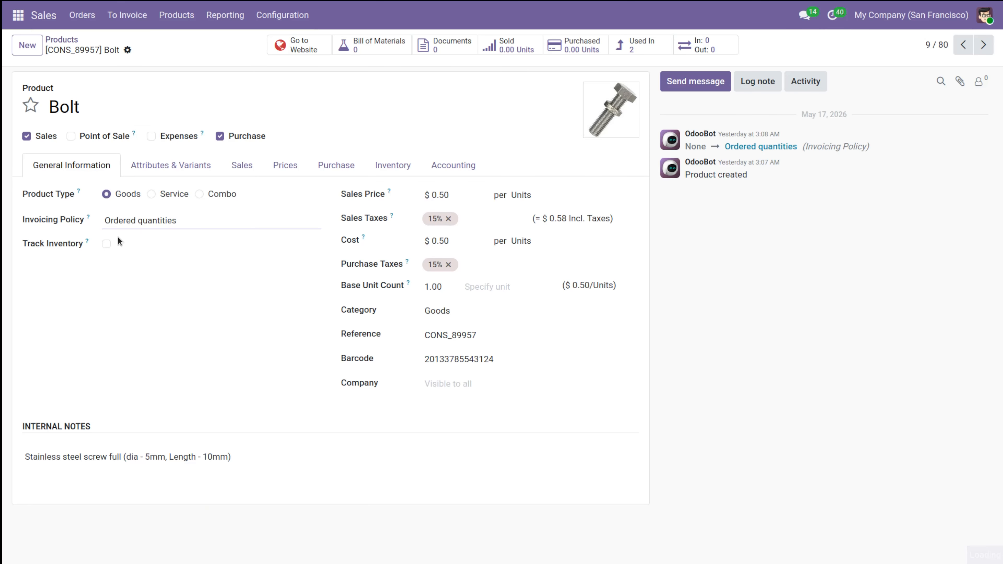
click(106, 242)
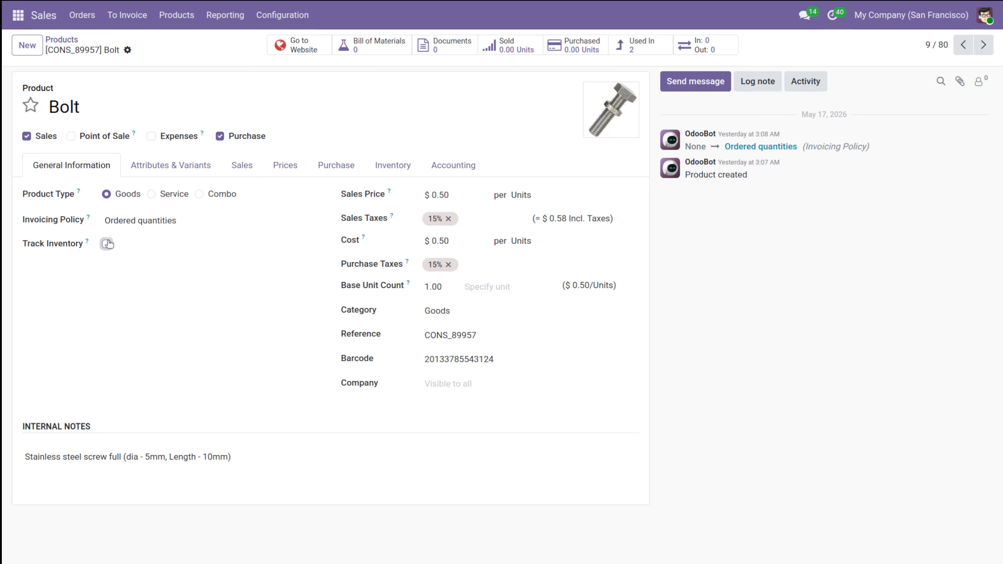
- Set the Bolt product's quantity on hand to 200 units and save the product
click(121, 269)
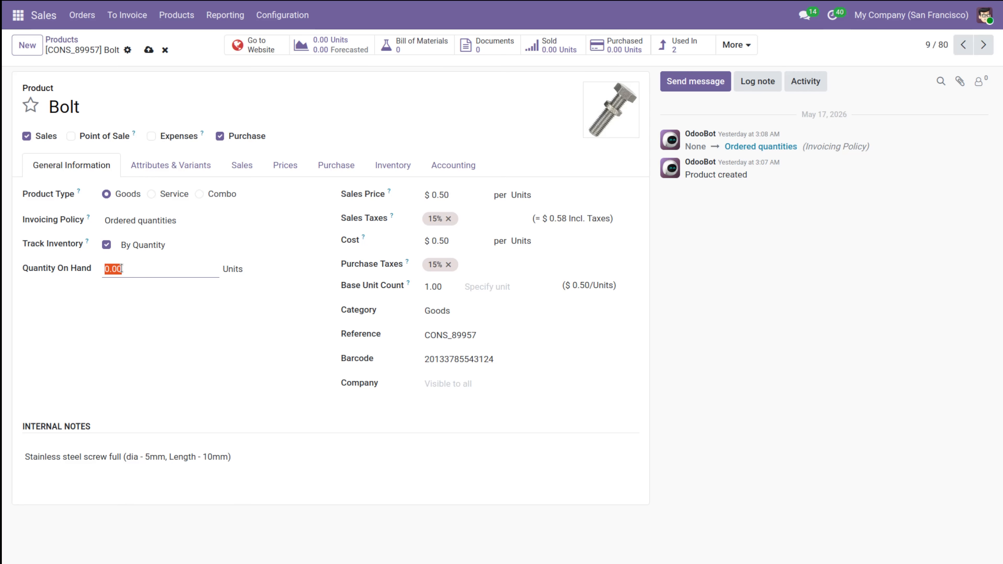
text(100)
key(BackSpace)
key(BackSpace)
key(BackSpace)
text(200)
click(149, 50)
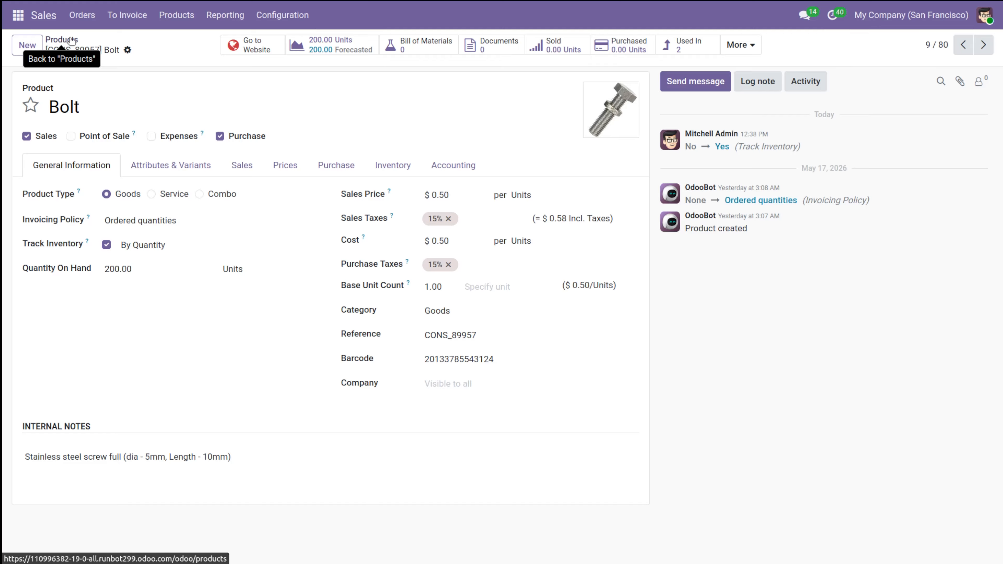
- Mark the Bolt product as a favorite
click(72, 22)
click(30, 106)
click(31, 107)
- Create a new quotation with OpenWood as the customer
click(82, 15)
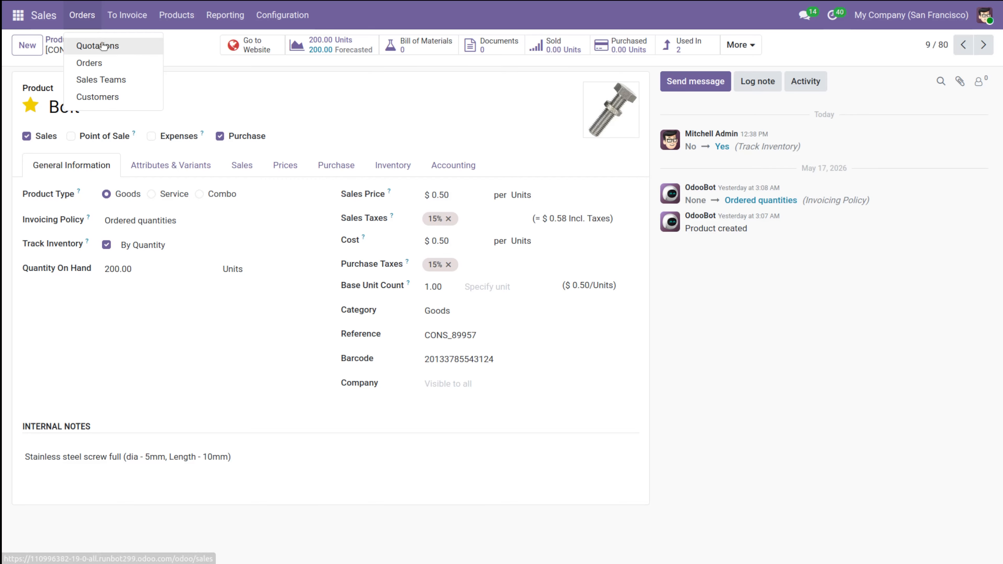
click(102, 46)
click(26, 47)
click(147, 149)
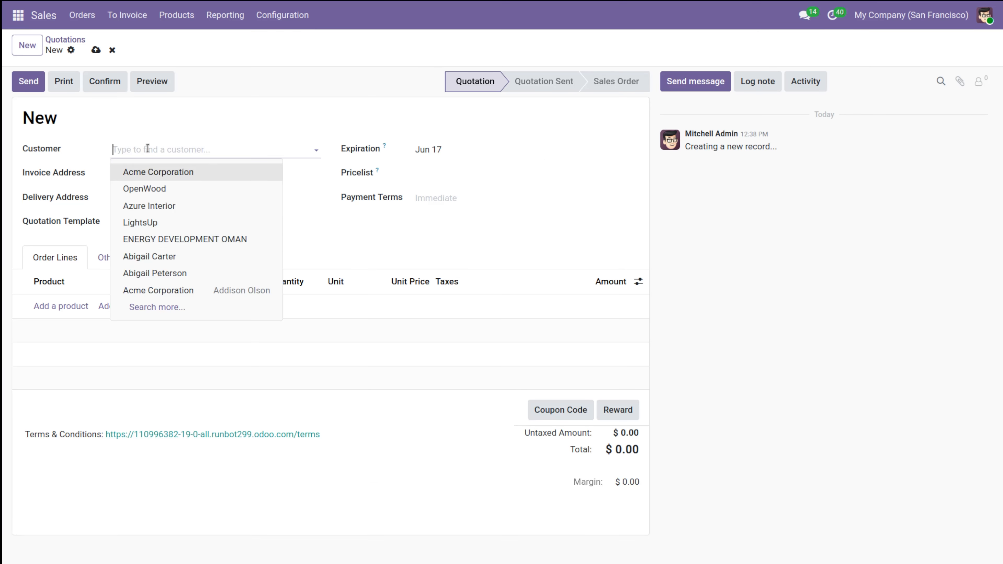
click(201, 188)
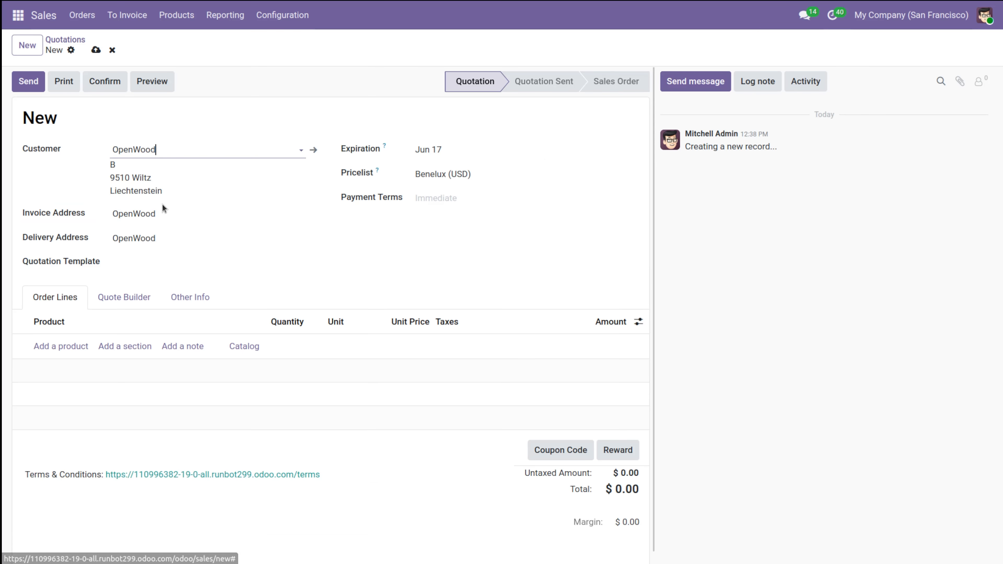
- Add the Bolt product to the quotation's order lines with a quantity of 100
click(39, 352)
text(bolt)
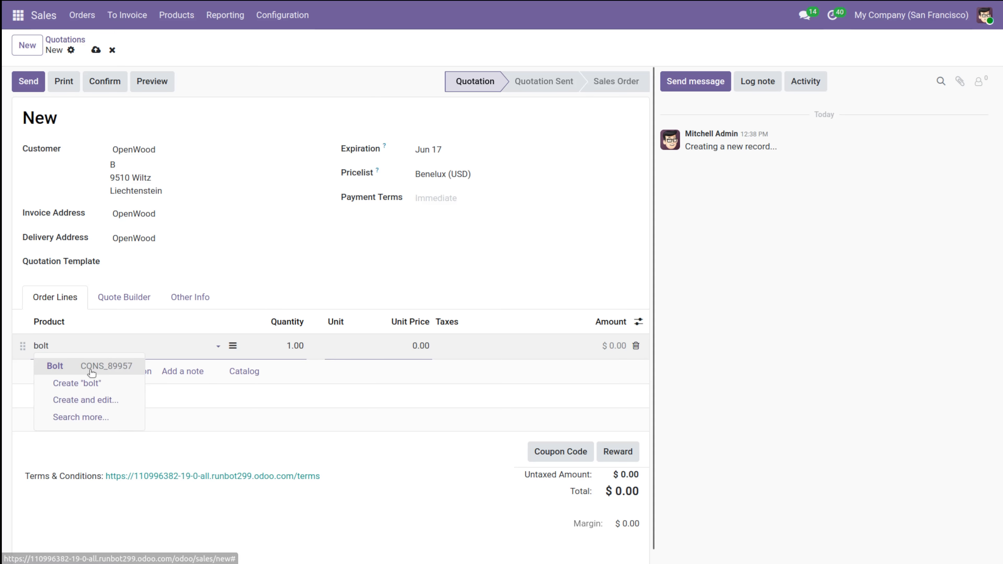
click(92, 370)
click(292, 355)
text(100)
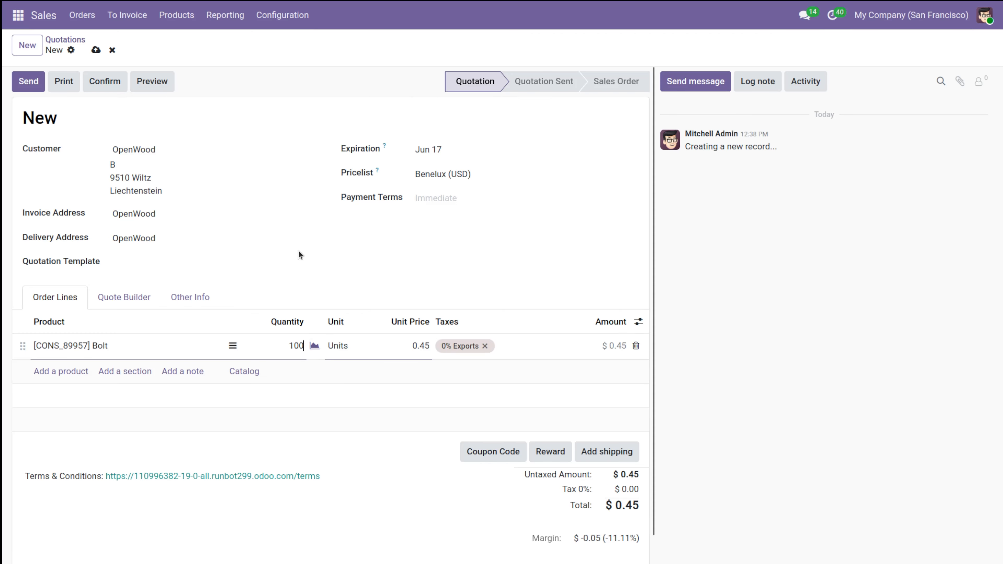
click(380, 245)
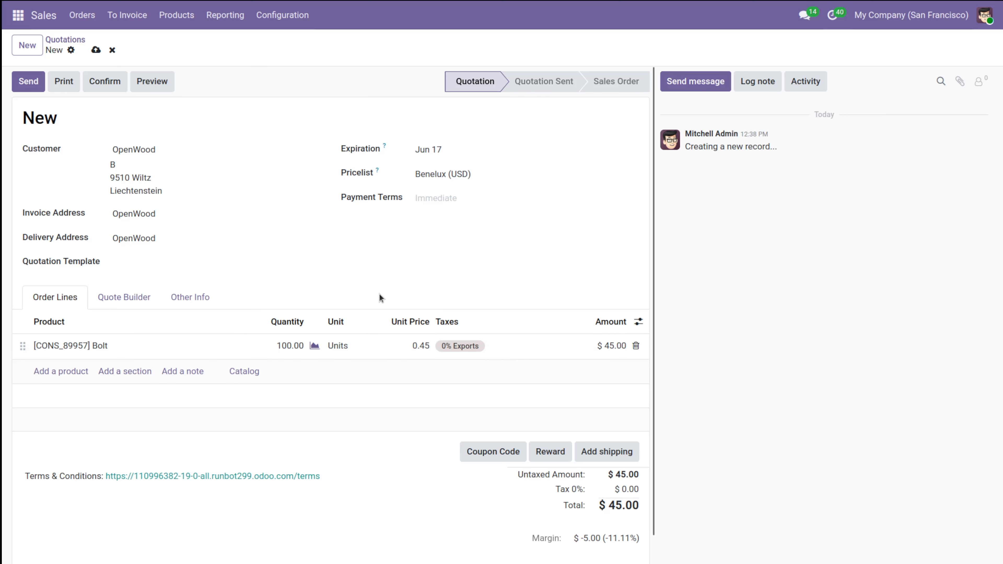
- Set the Bolt line's unit price to 10.00 and confirm the quotation as a sales order
click(411, 350)
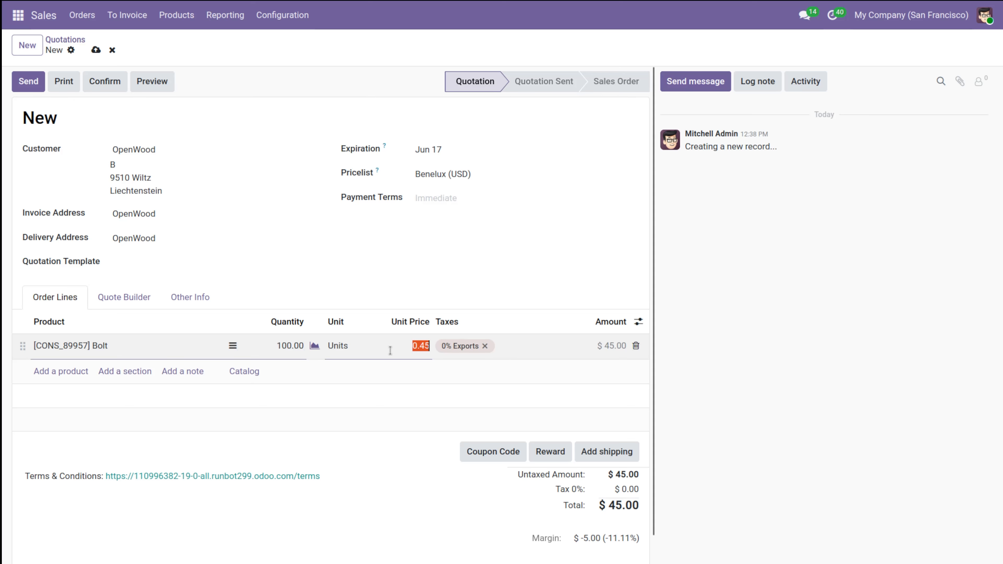
text(1)
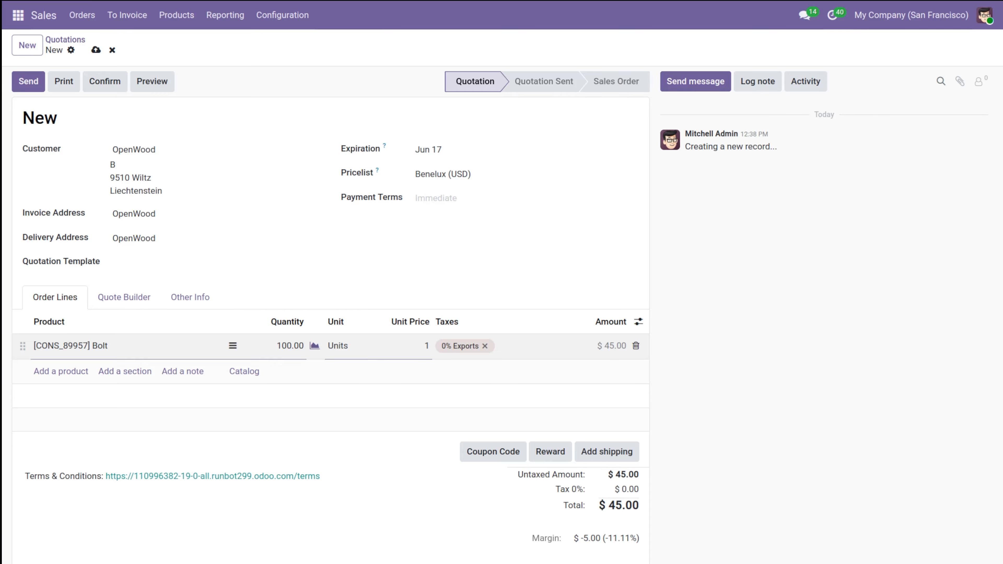
click(385, 247)
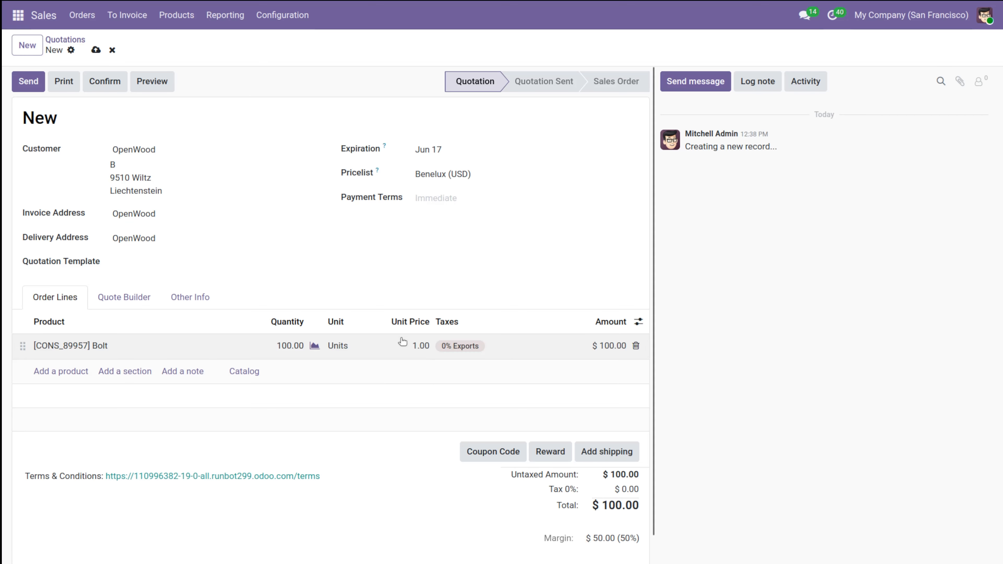
click(413, 347)
text(10)
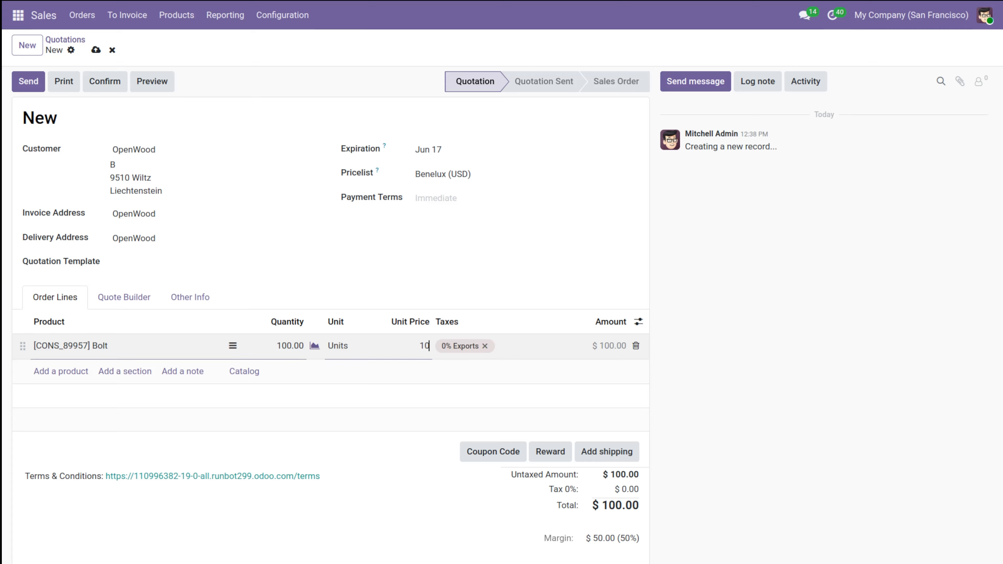
click(416, 242)
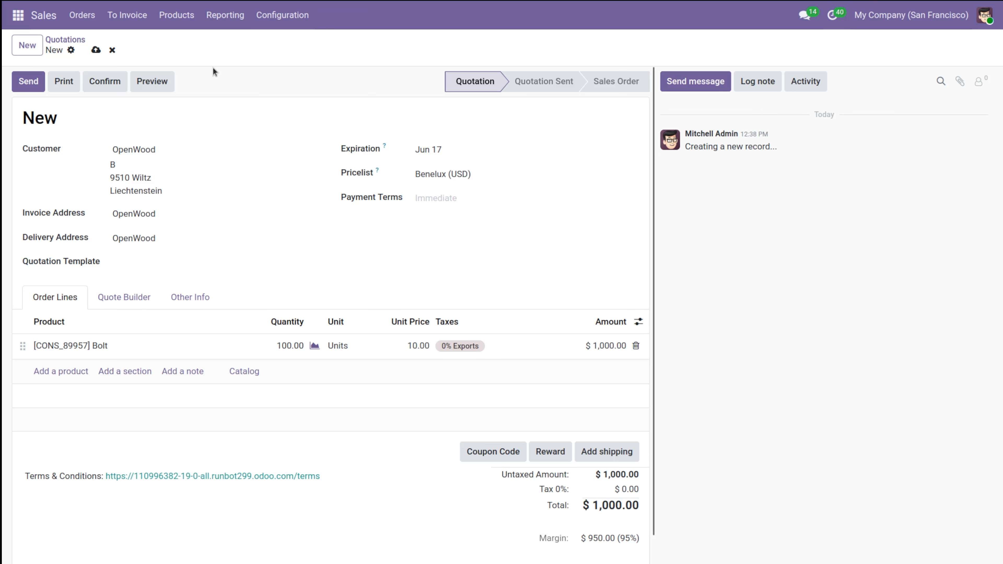
click(99, 81)
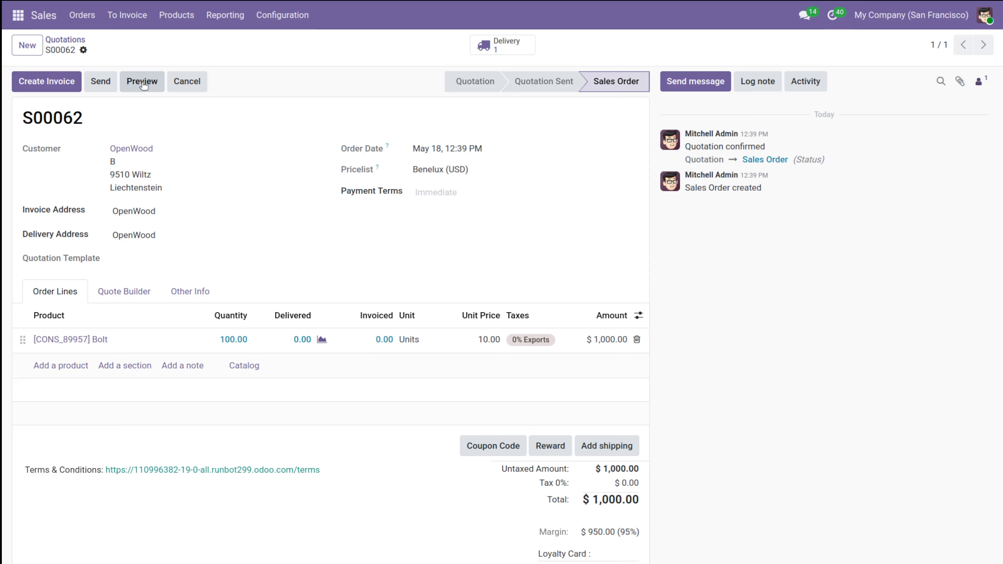
- Validate the sales order's delivery of 100 Bolt units and return to the order
click(510, 46)
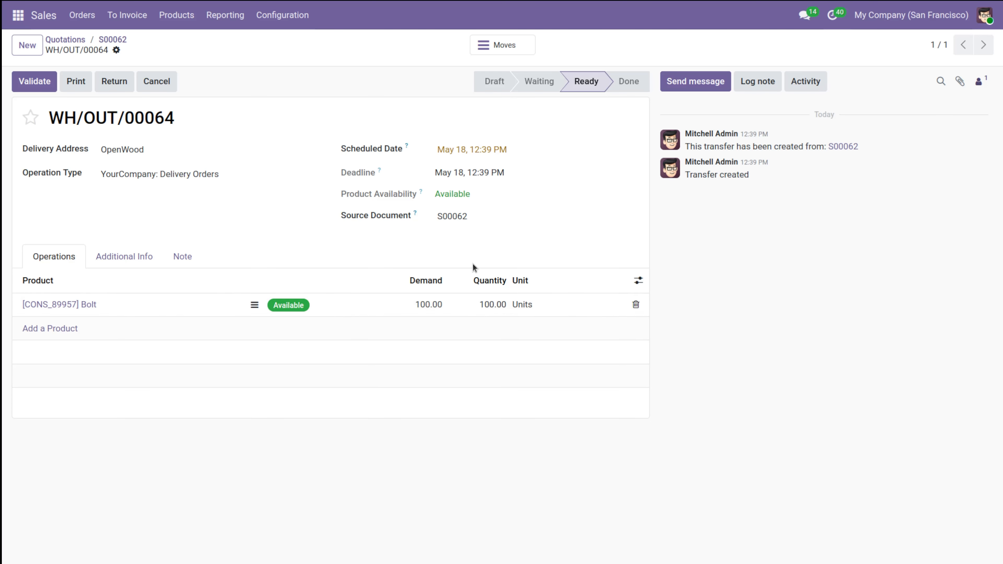
click(26, 83)
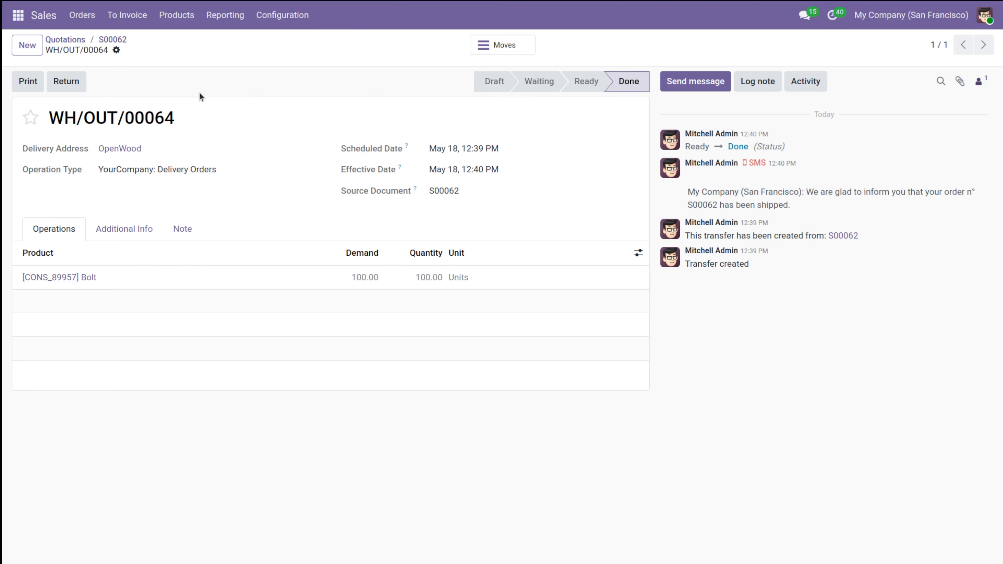
click(113, 41)
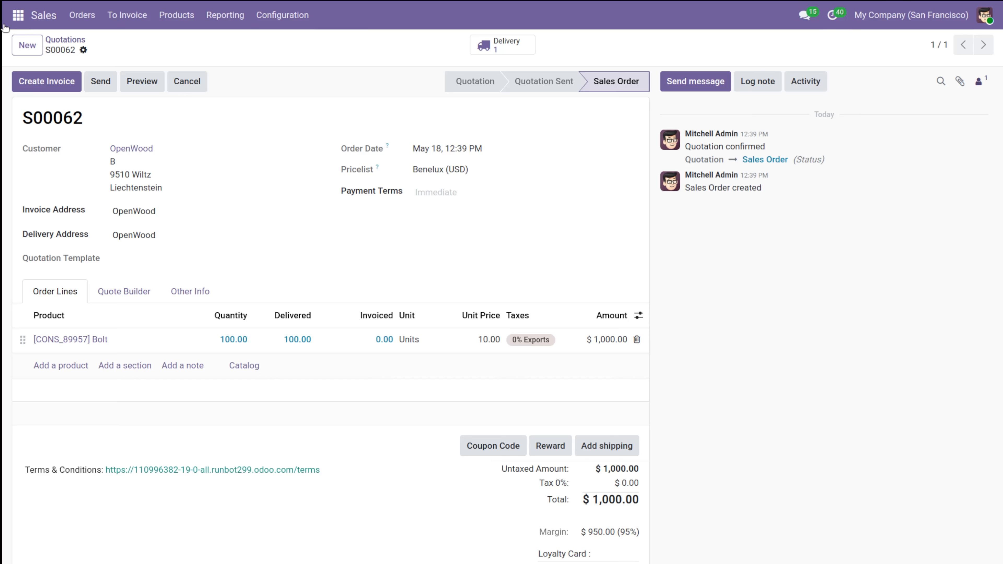
- Open the Bolt product, examine its stock moves history, and return to the product record
click(176, 12)
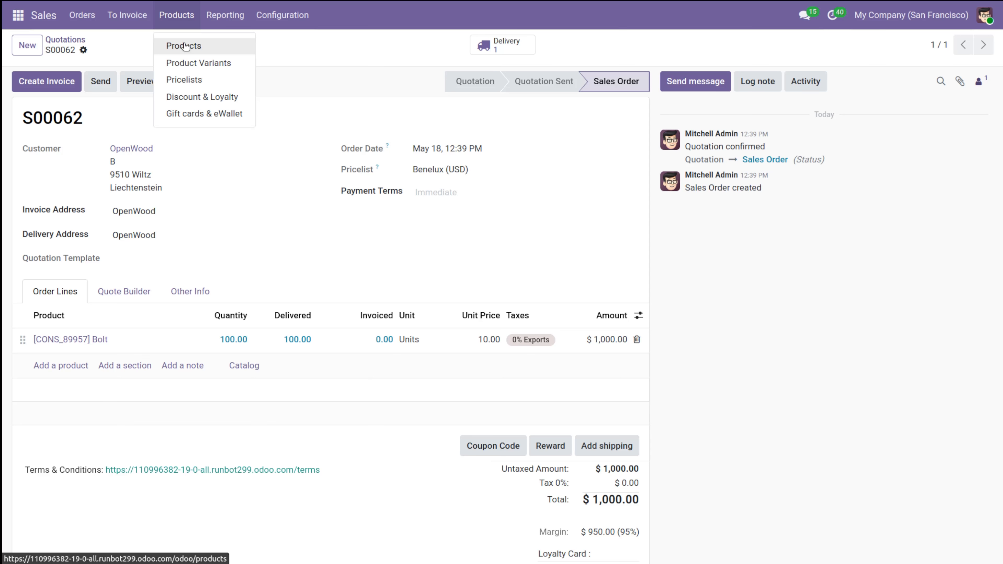
click(184, 45)
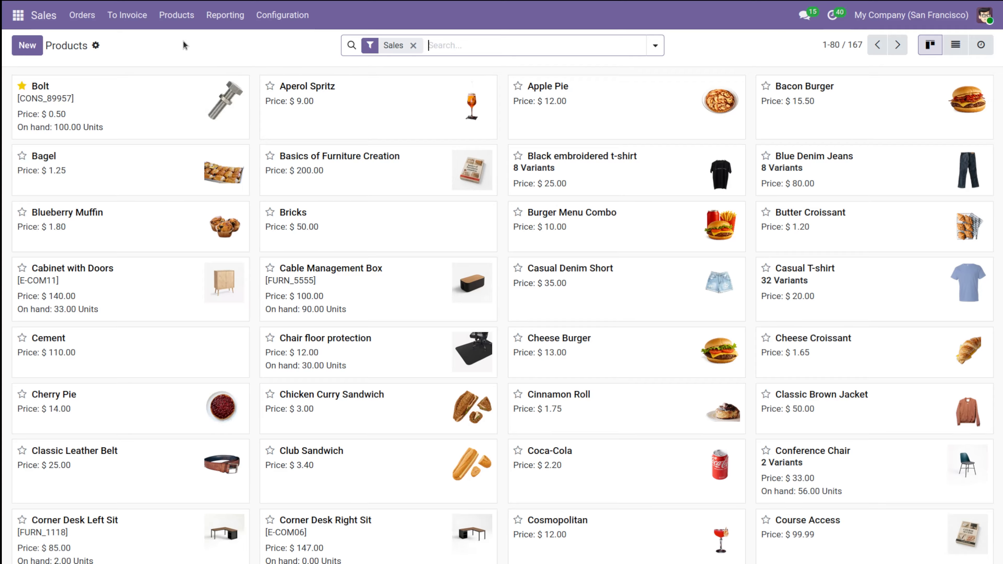
click(118, 124)
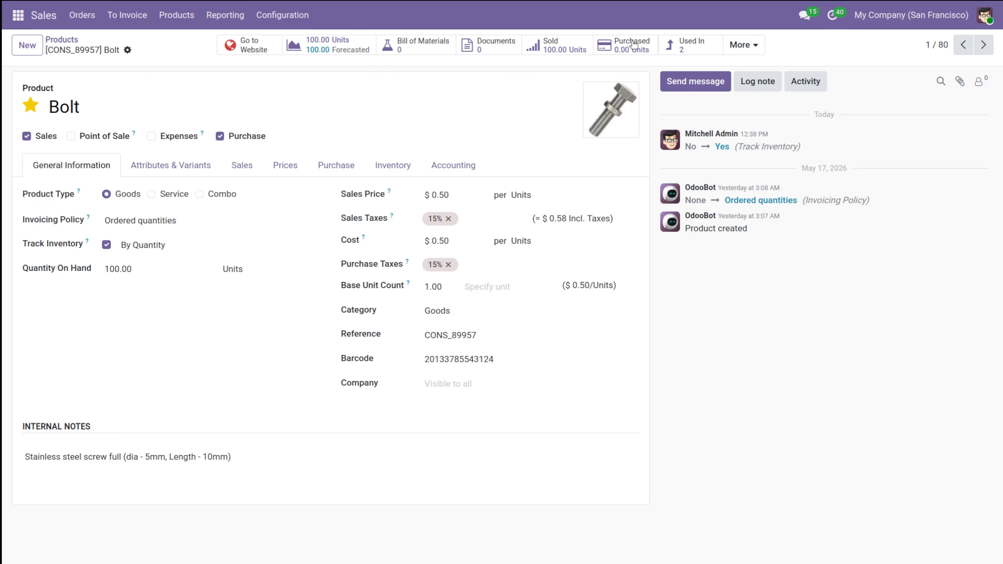
click(739, 44)
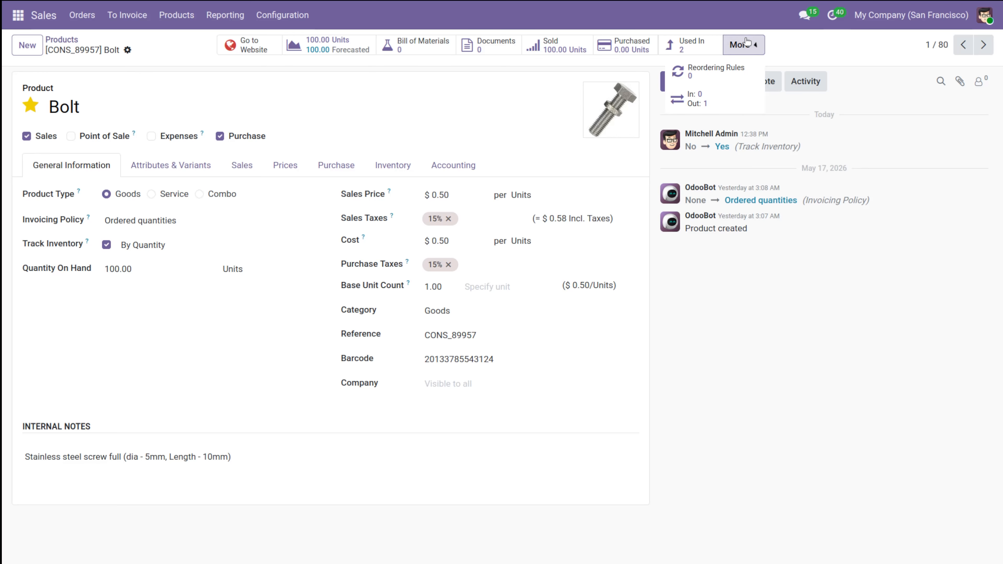
click(711, 84)
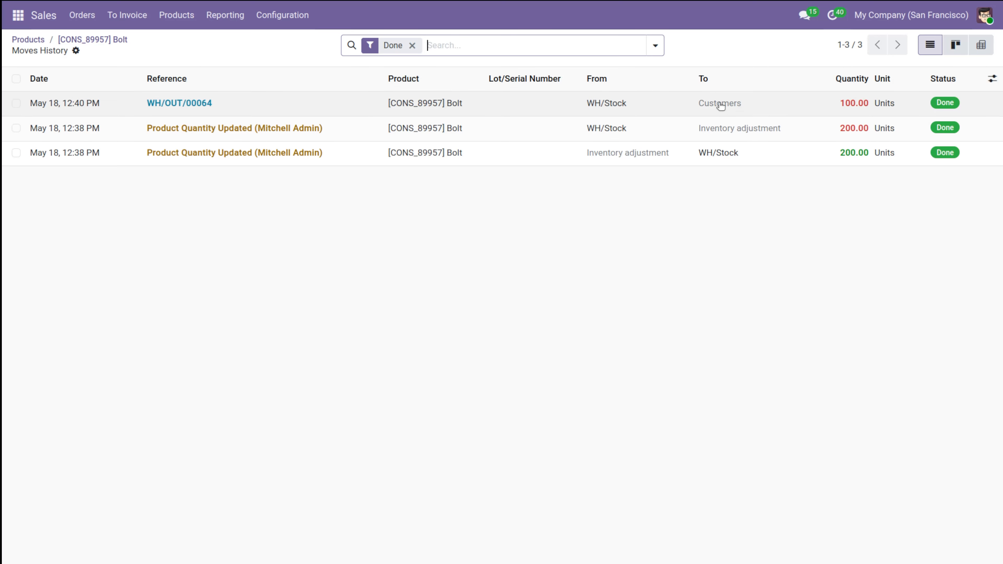
click(101, 40)
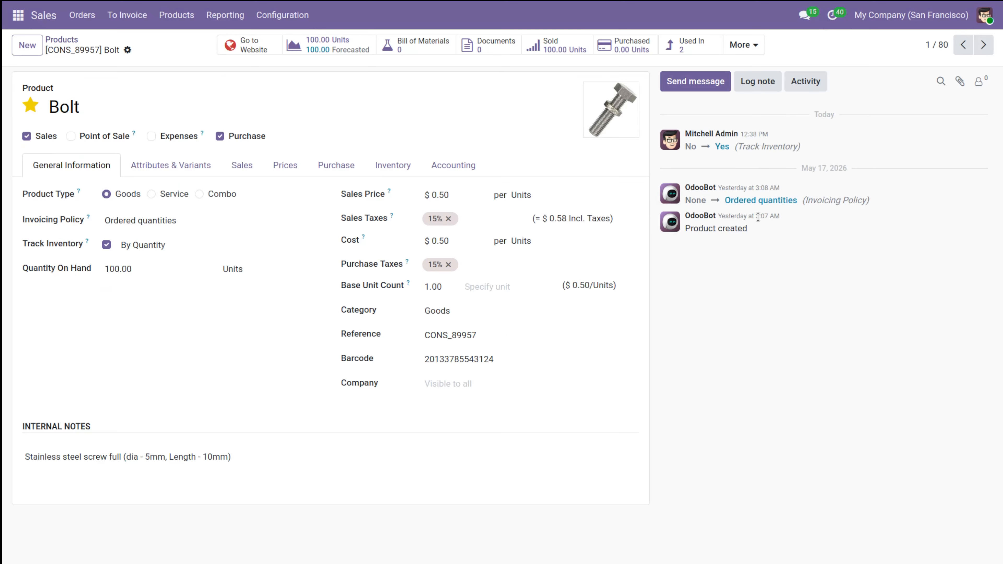
- Add a new reordering rule for the Bolt product and set its minimum quantity to 100
click(737, 48)
click(740, 80)
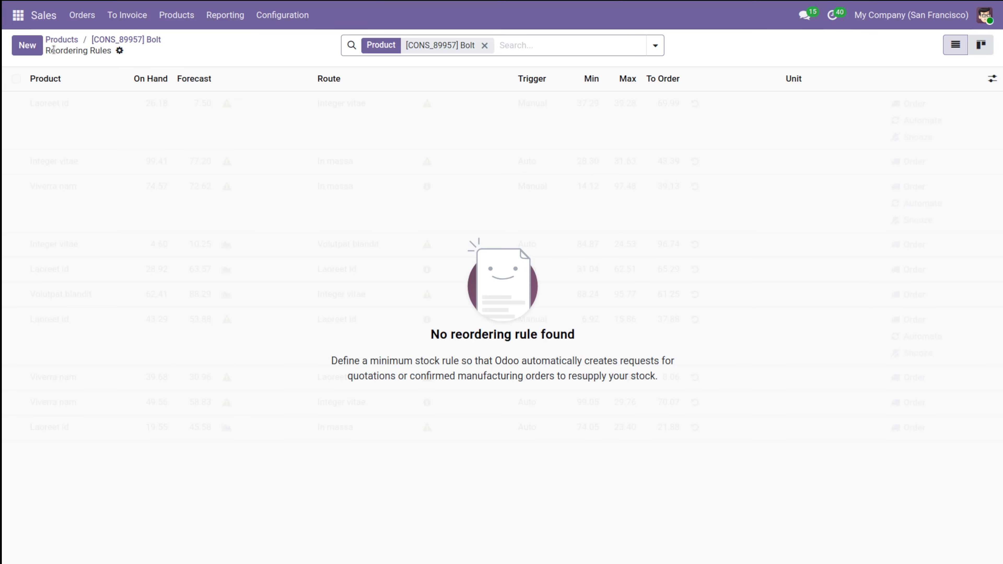
click(27, 45)
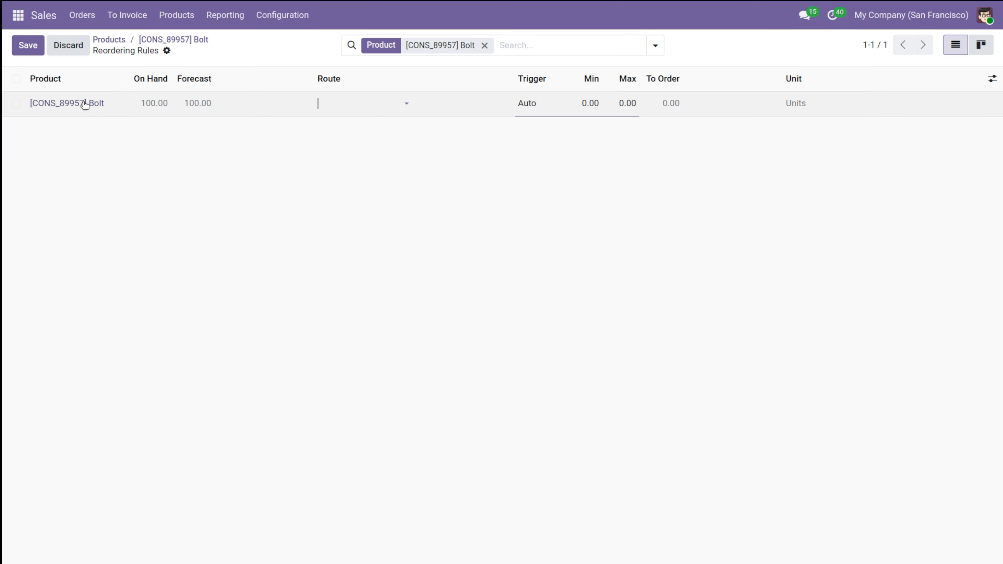
click(545, 104)
click(541, 123)
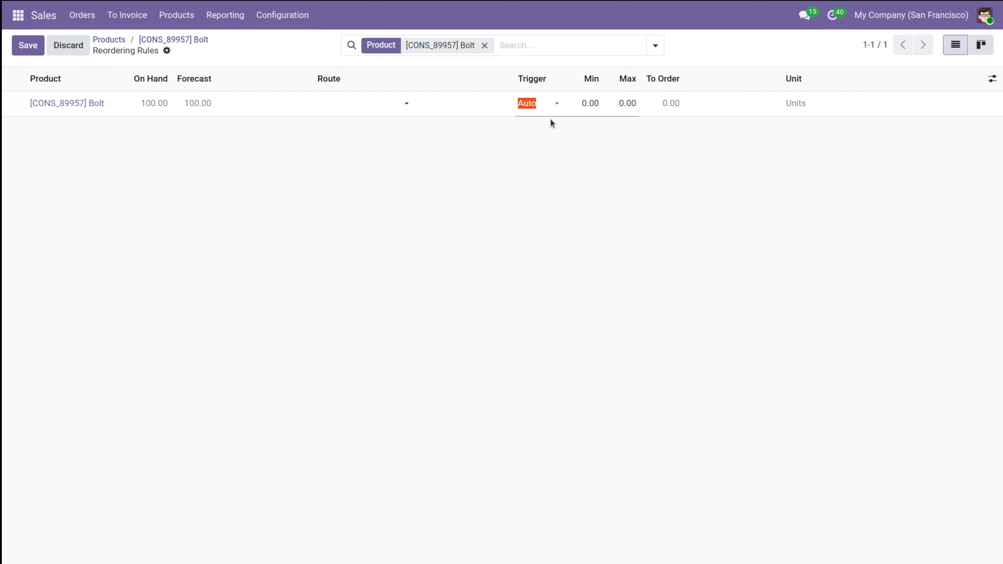
click(323, 99)
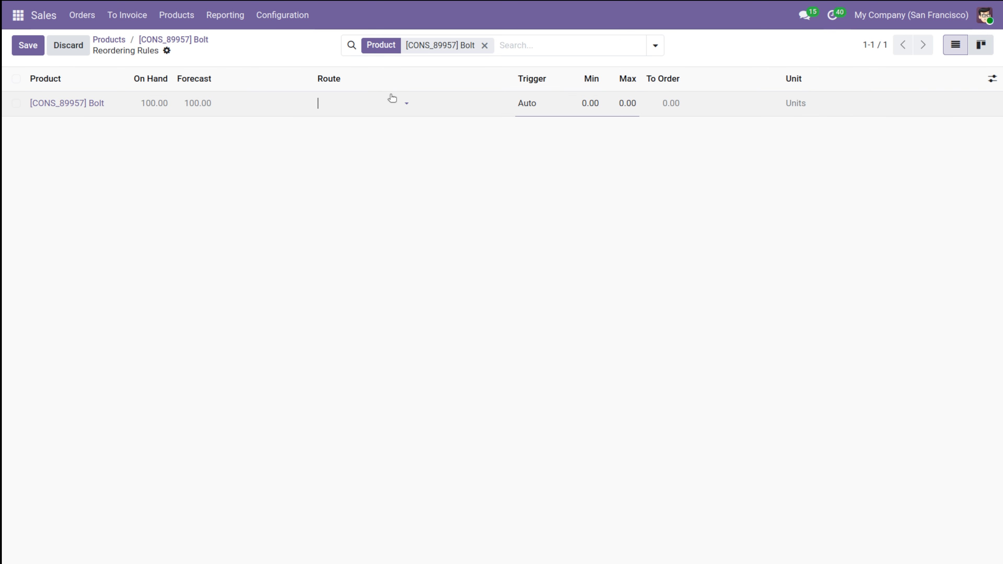
click(627, 101)
click(584, 97)
text(100)
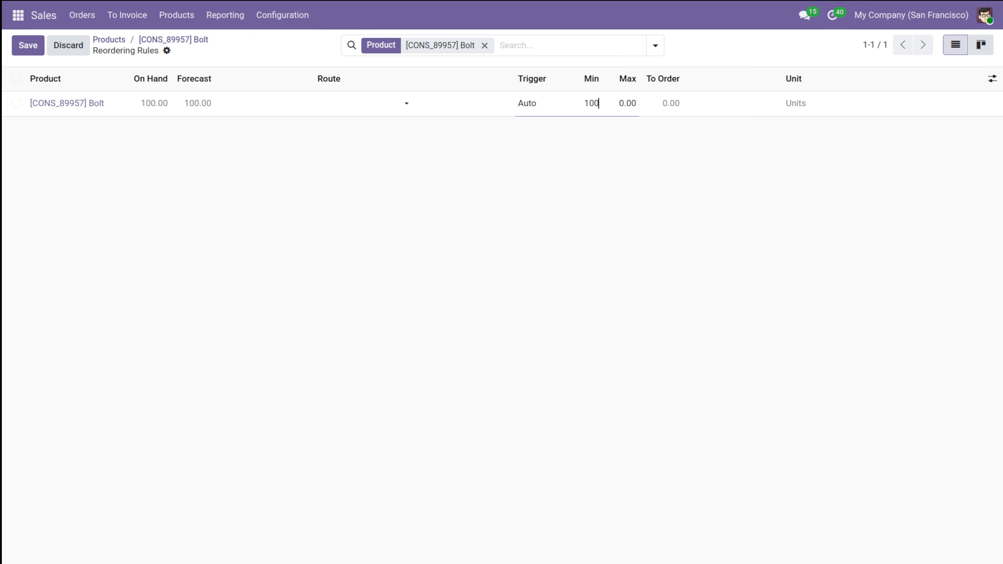
- Set the reordering rule's maximum quantity to 200, save it and return to the Bolt product
click(633, 103)
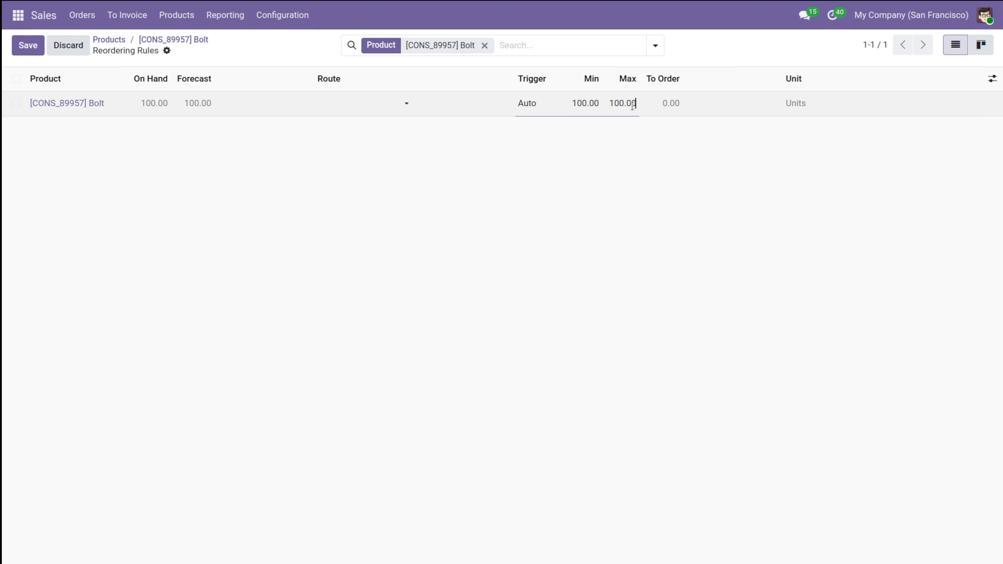
text(20)
key(BackSpace)
key(BackSpace)
key(BackSpace)
key(BackSpace)
key(BackSpace)
key(BackSpace)
key(BackSpace)
key(BackSpace)
click(685, 105)
click(689, 188)
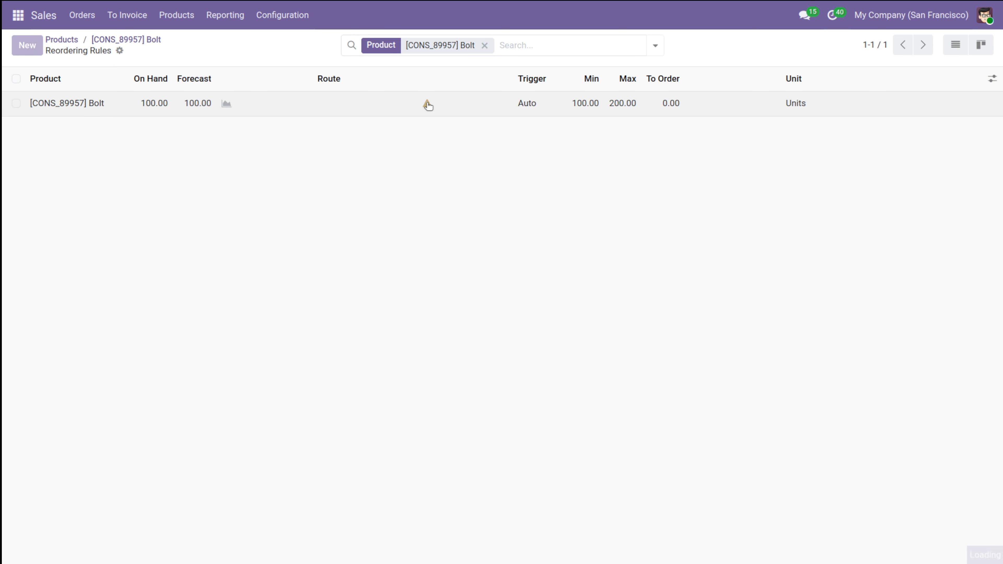
click(322, 103)
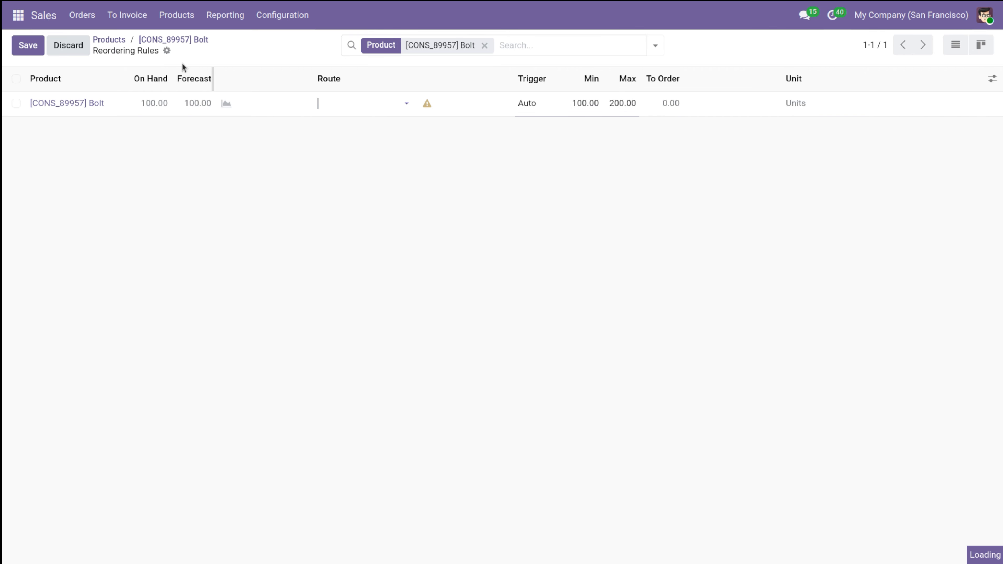
click(182, 39)
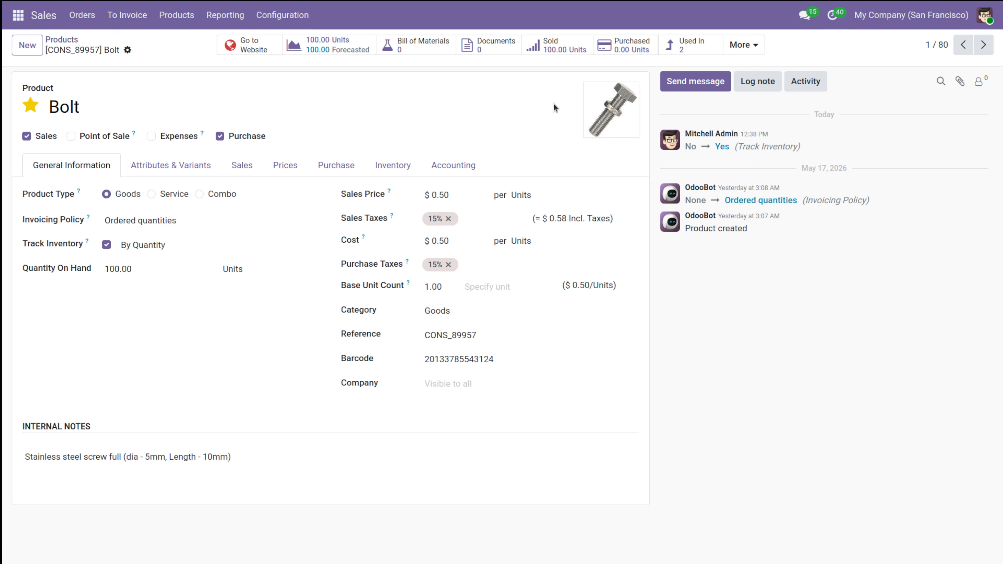
- Switch to the Purchase app and view its product list to check Bolt's on-hand quantity
click(65, 41)
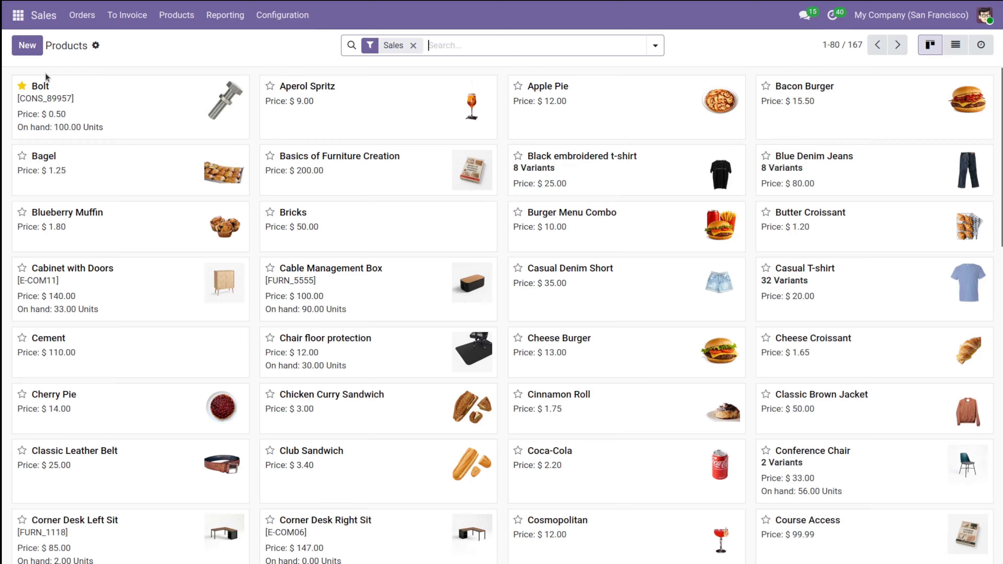
click(17, 15)
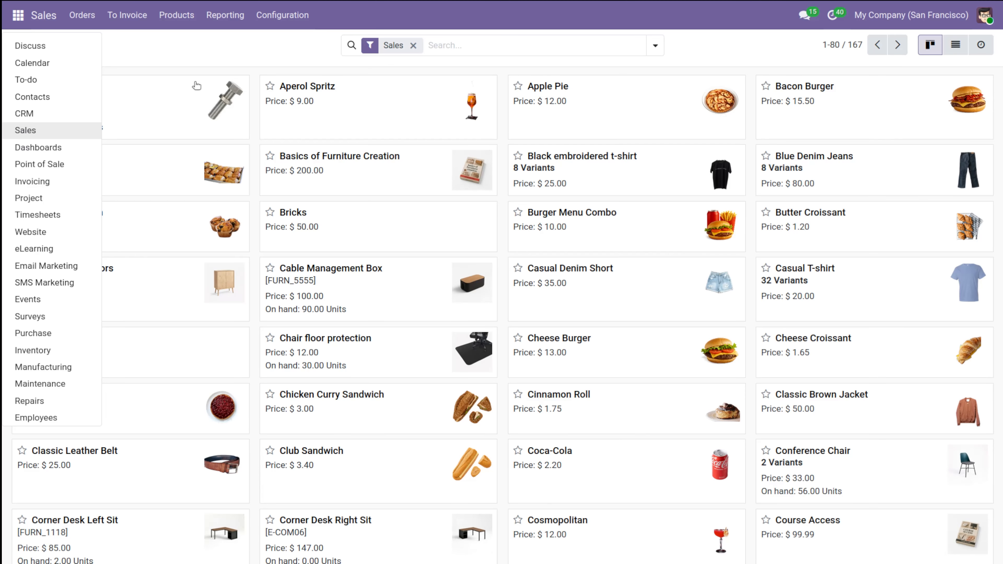
click(190, 54)
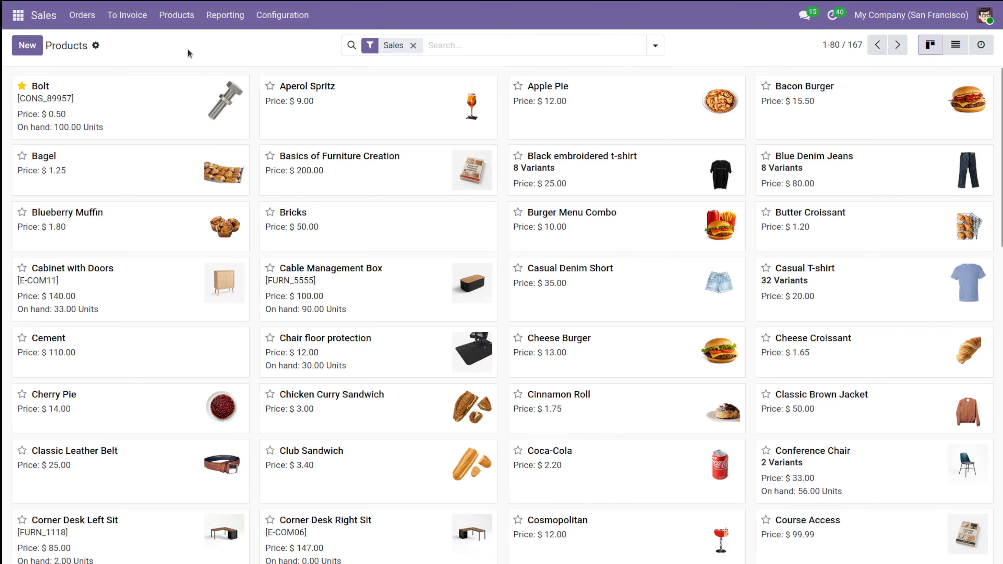
click(18, 15)
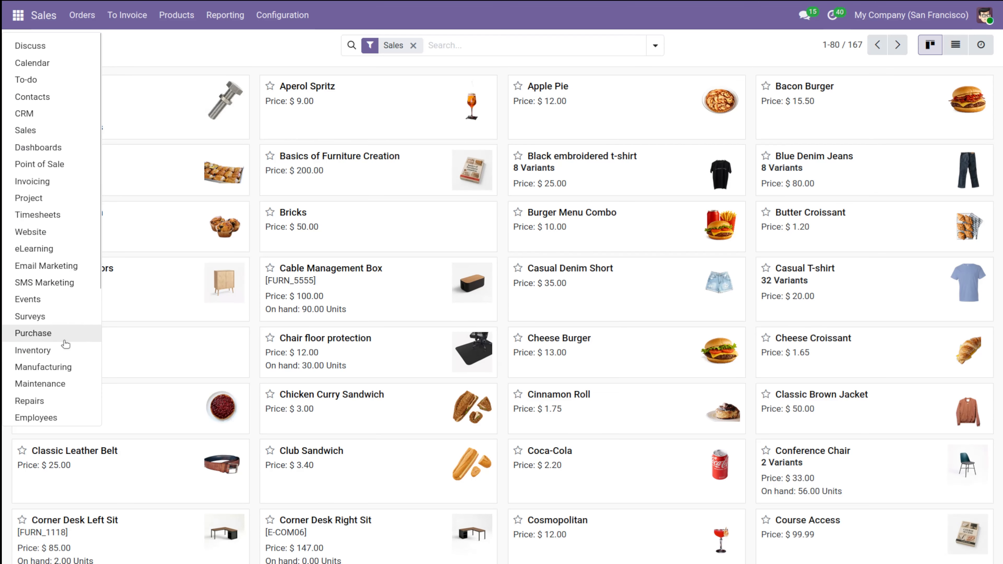
click(33, 334)
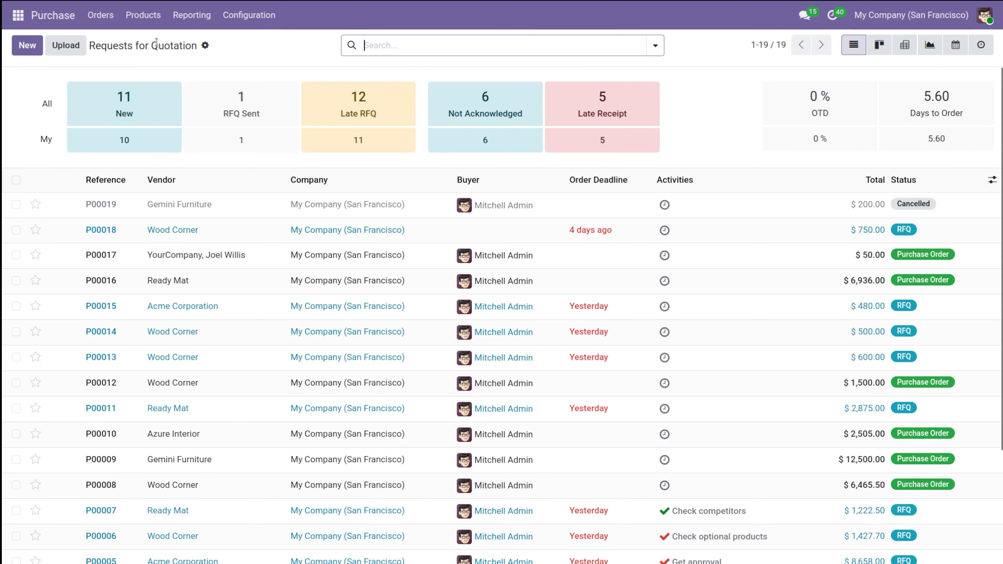
click(155, 15)
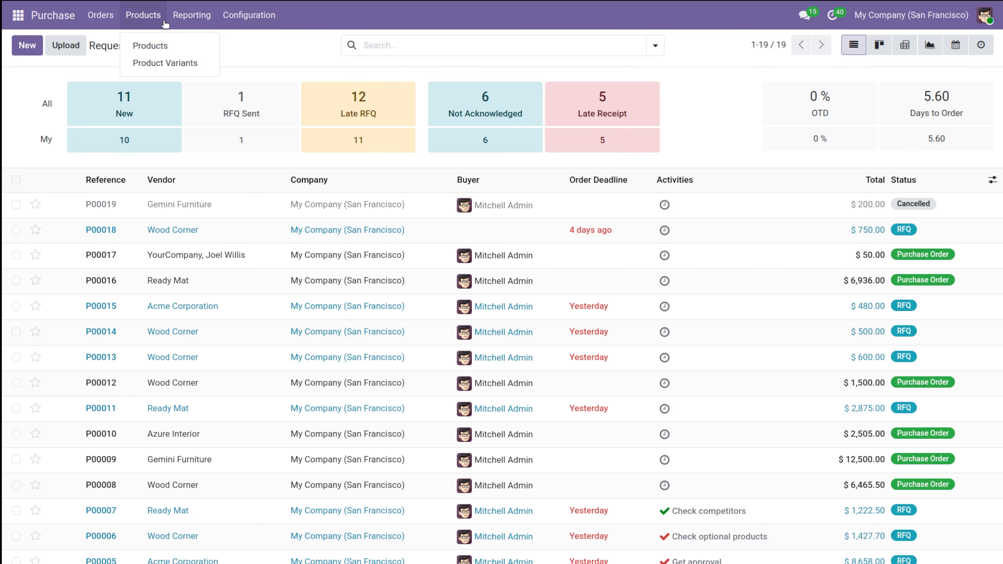
click(145, 40)
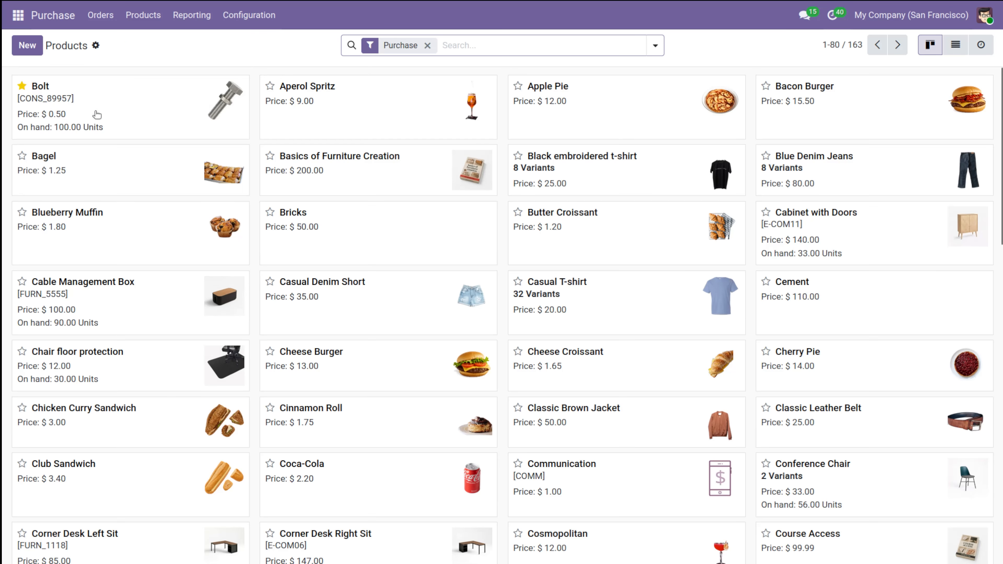
- Create a new request for quotation with Gemini Furniture as the vendor
click(149, 16)
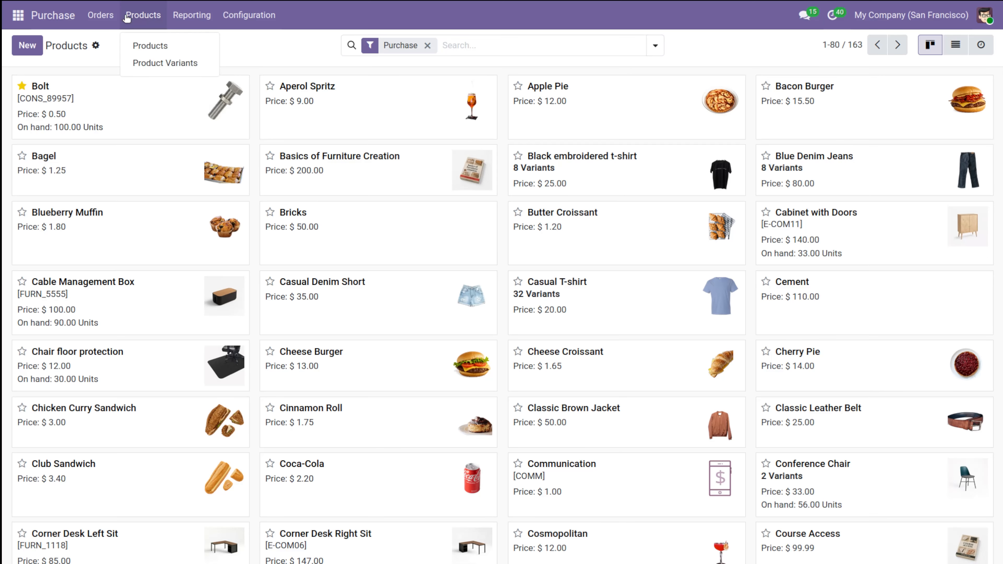
mouse_move(101, 16)
click(104, 46)
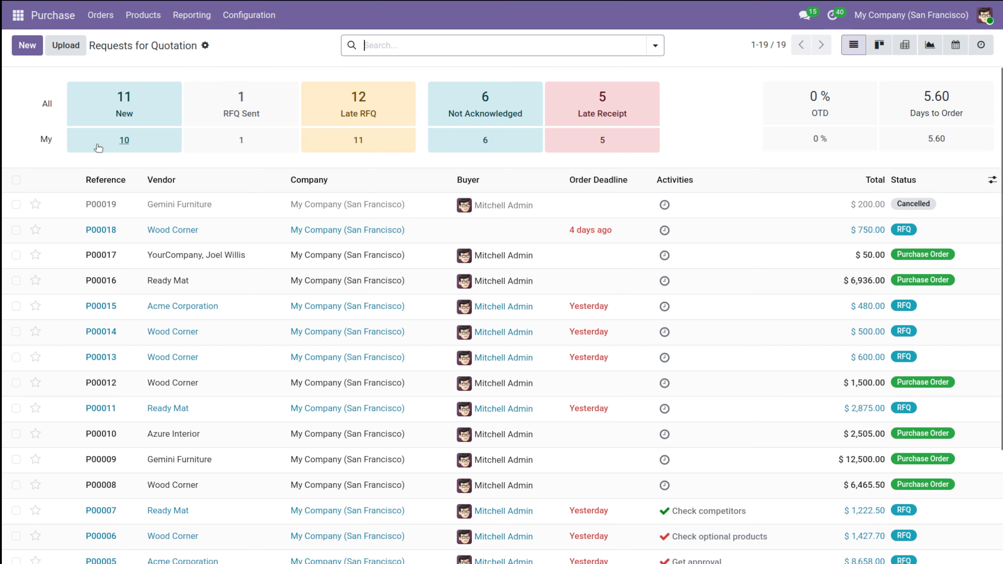
click(27, 46)
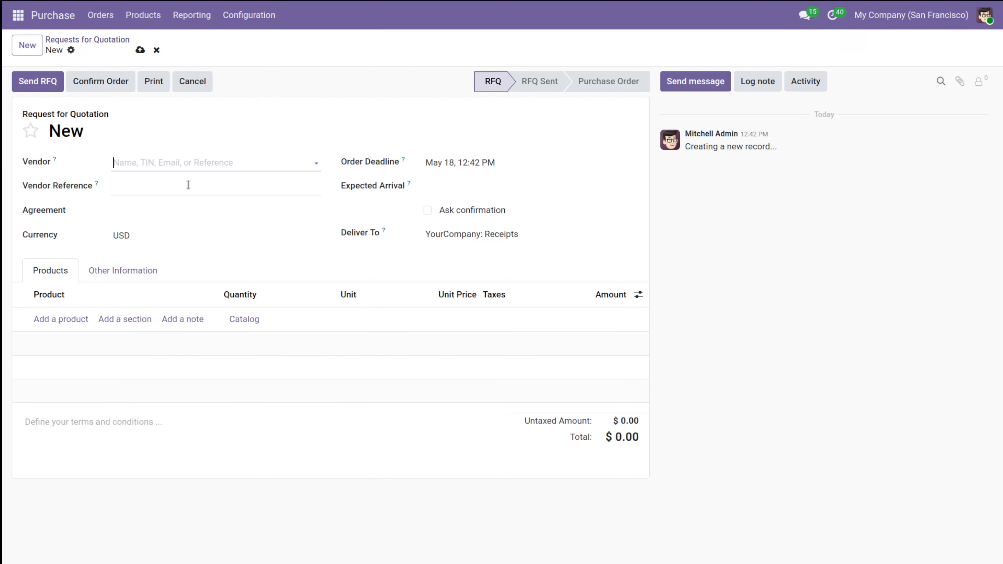
click(182, 163)
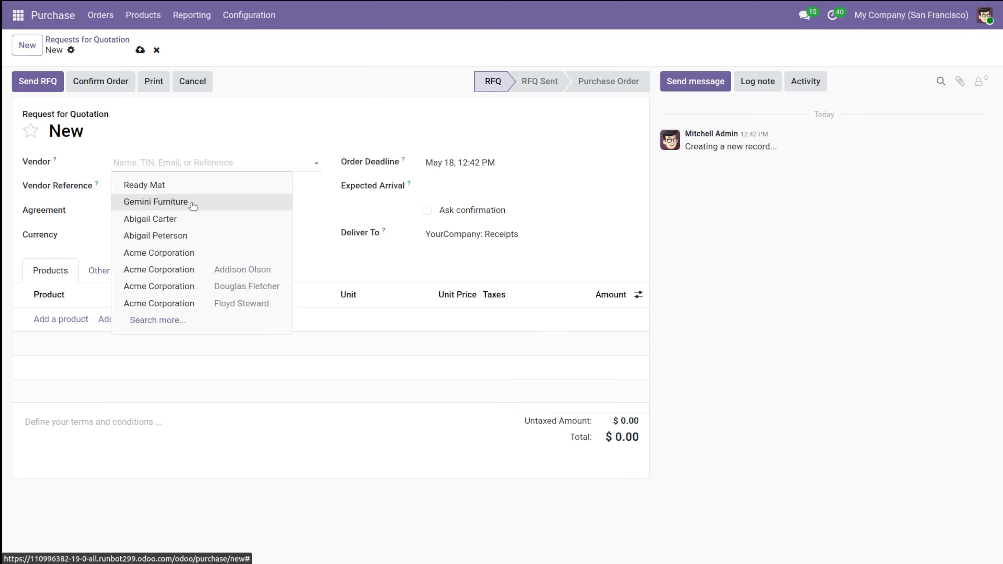
click(192, 201)
- Add the Bolt product with a quantity of 100 to the request for quotation and confirm it as a purchase order
click(52, 324)
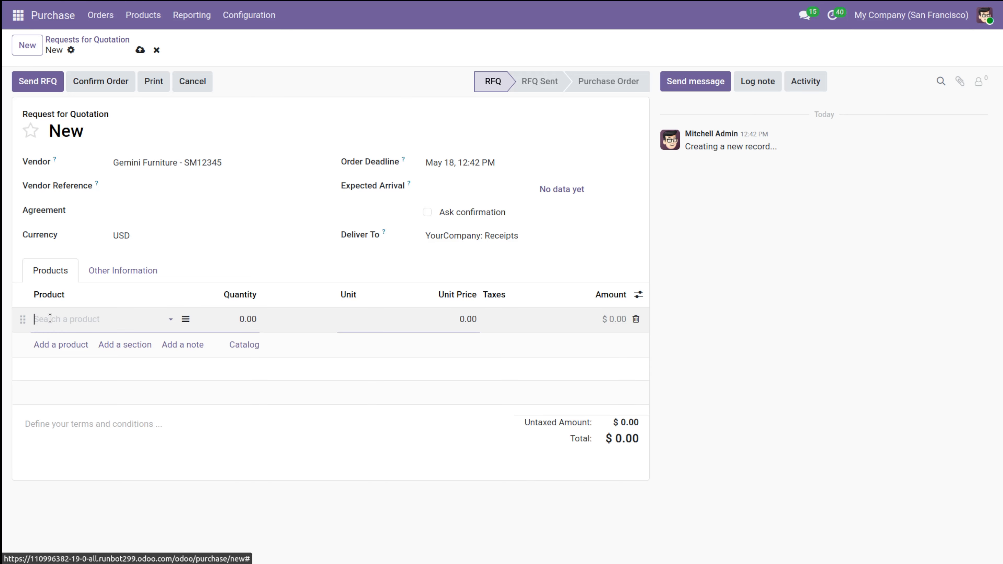
click(82, 340)
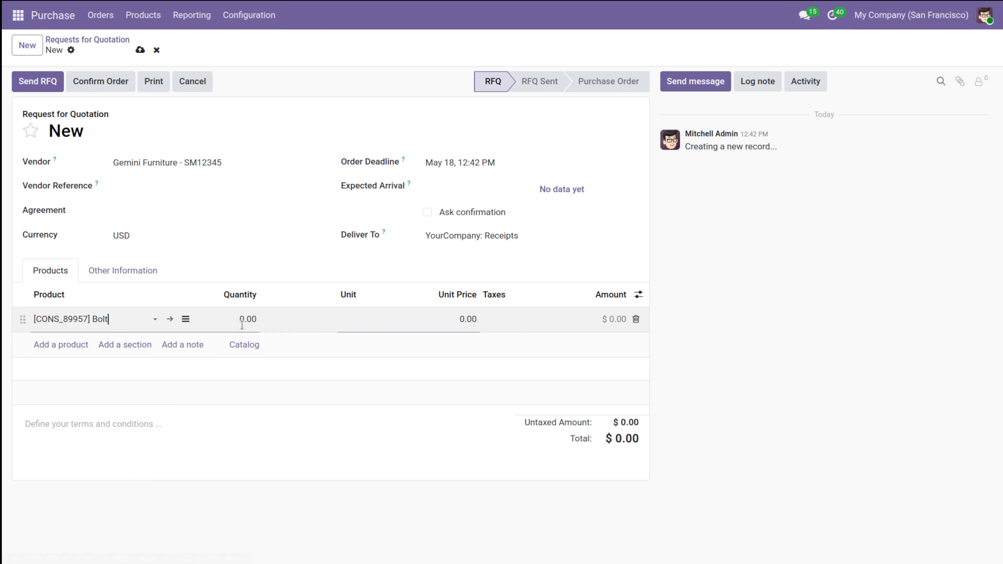
click(245, 321)
text(100)
click(261, 226)
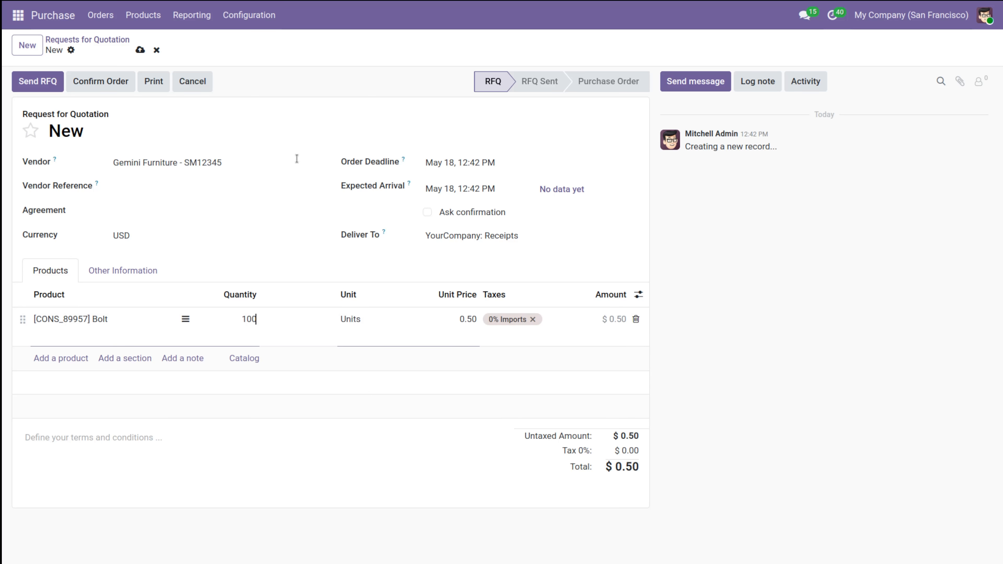
click(140, 50)
click(93, 80)
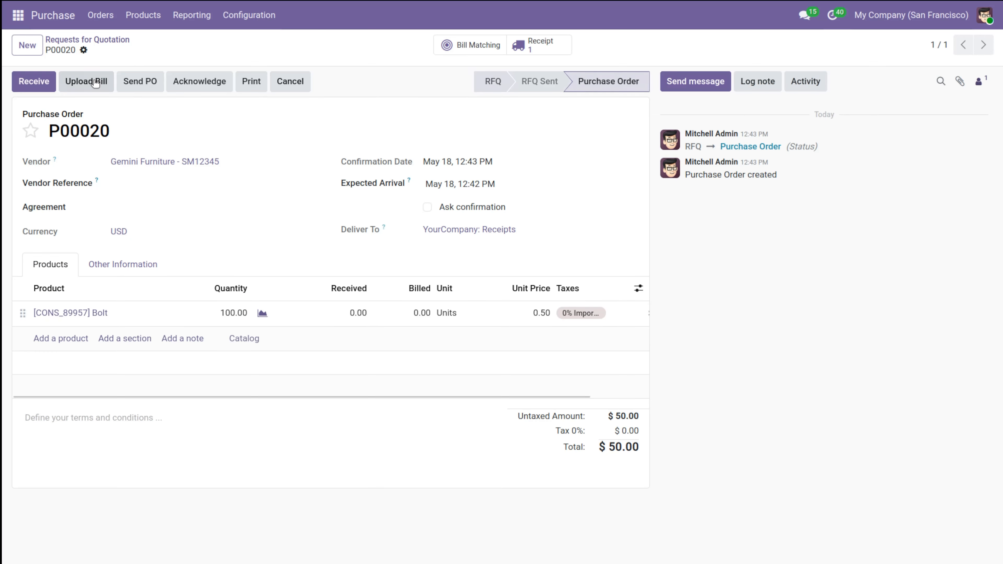
- Validate the purchase order's receipt of 100 Bolt units and check Bolt's on-hand quantity in the product list
click(543, 47)
click(34, 81)
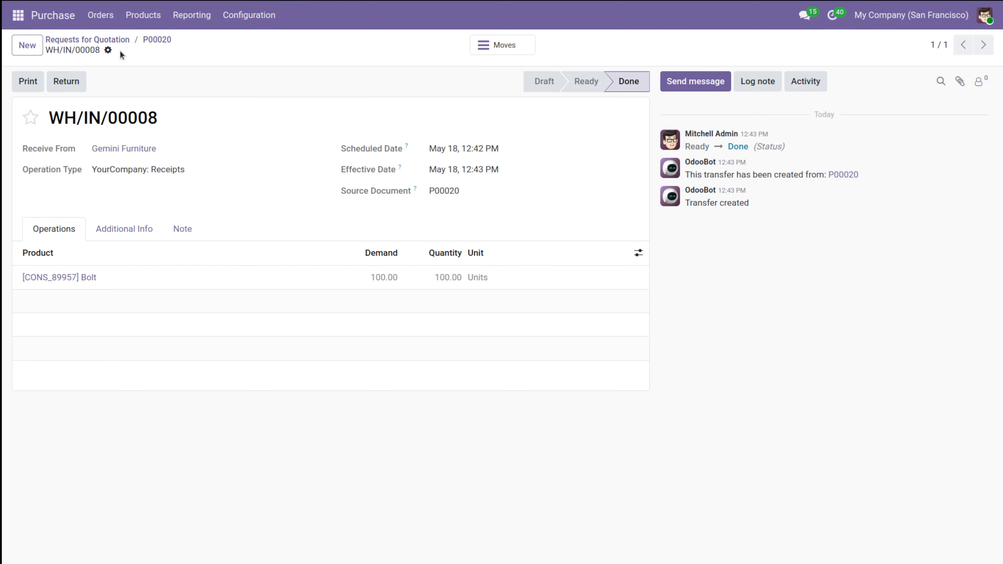
click(162, 40)
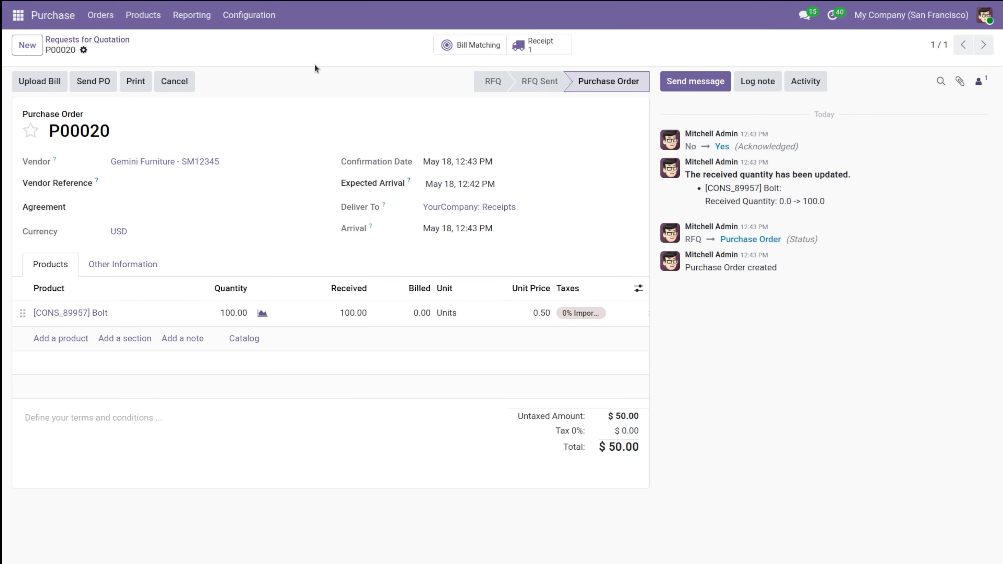
click(136, 21)
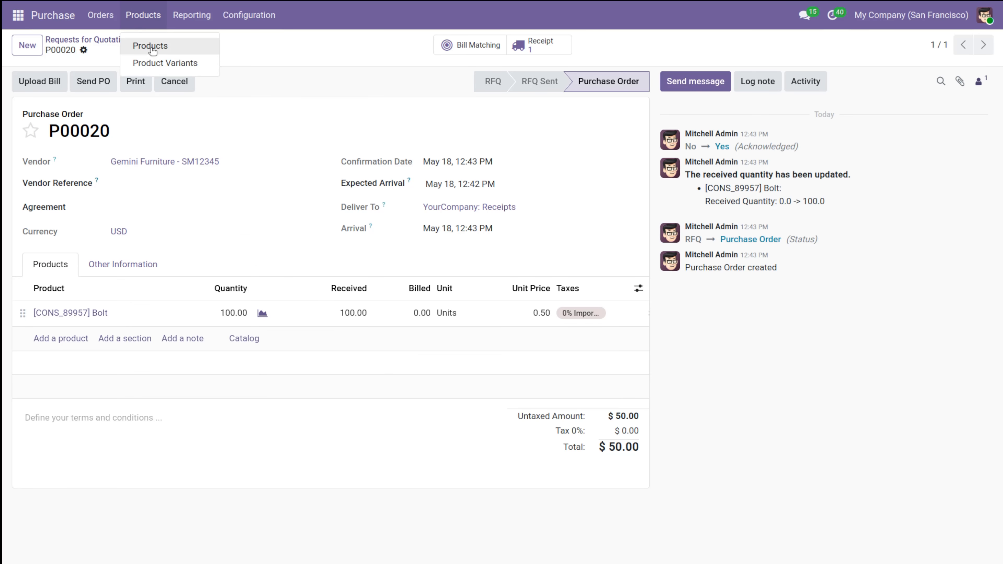
click(151, 46)
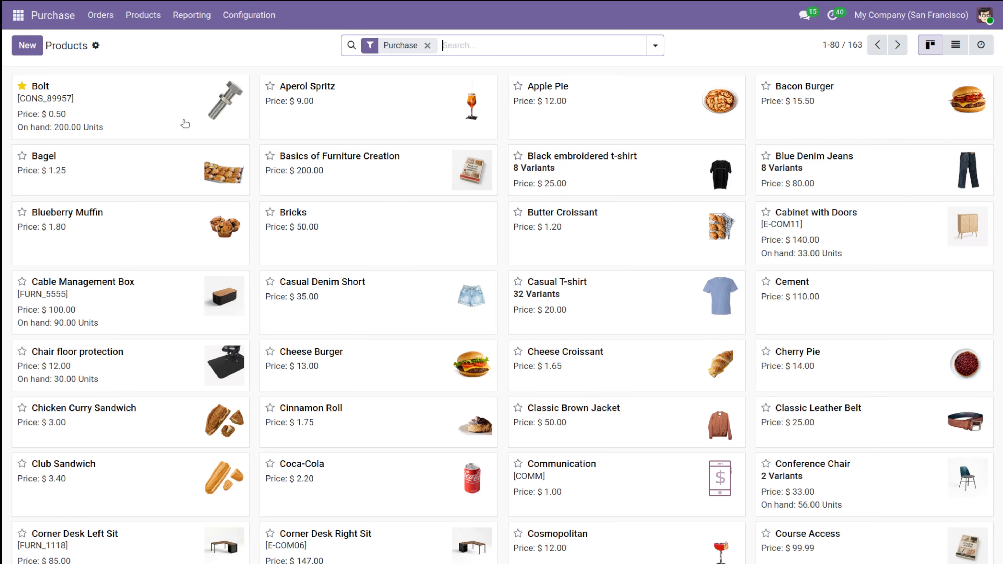
- Switch to the Sales app and create and confirm a regular invoice for the OpenWood sales order of 100 Bolt units
click(18, 15)
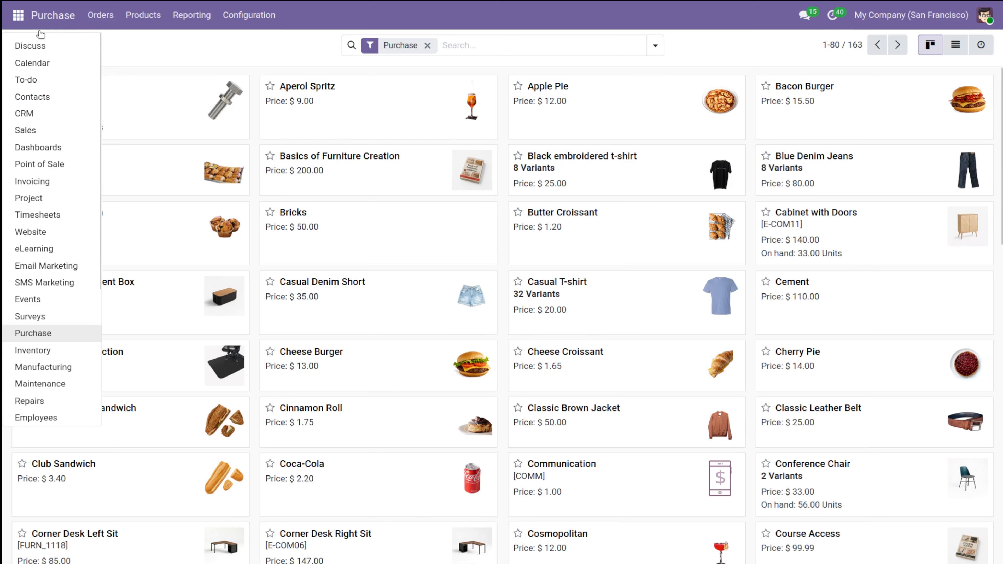
click(43, 130)
click(246, 104)
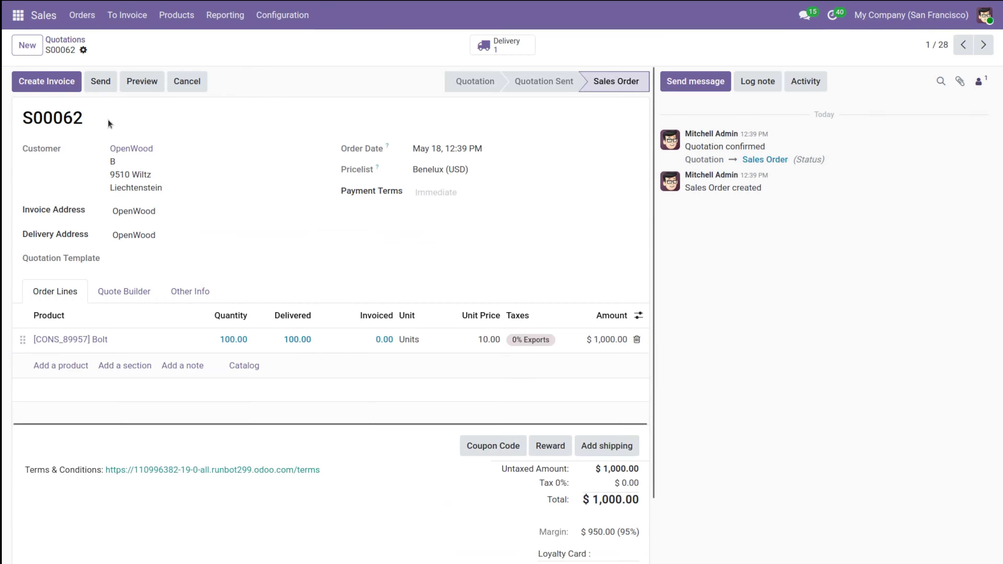
click(29, 87)
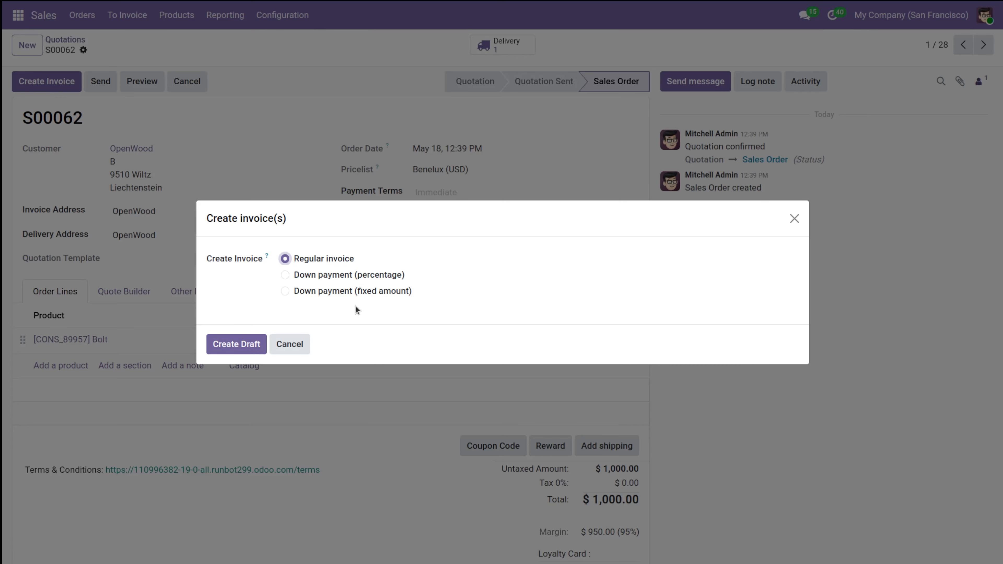
click(237, 348)
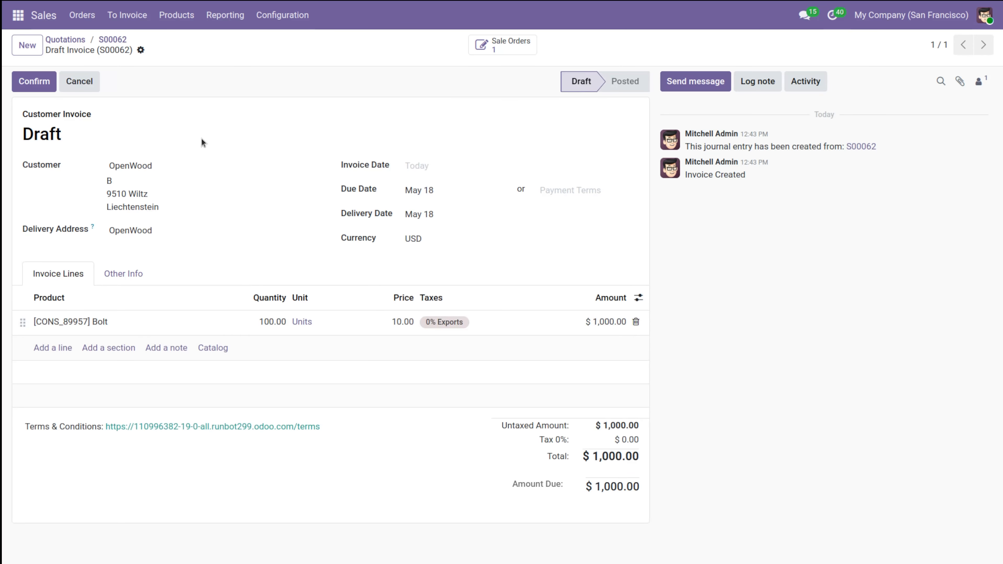
click(35, 81)
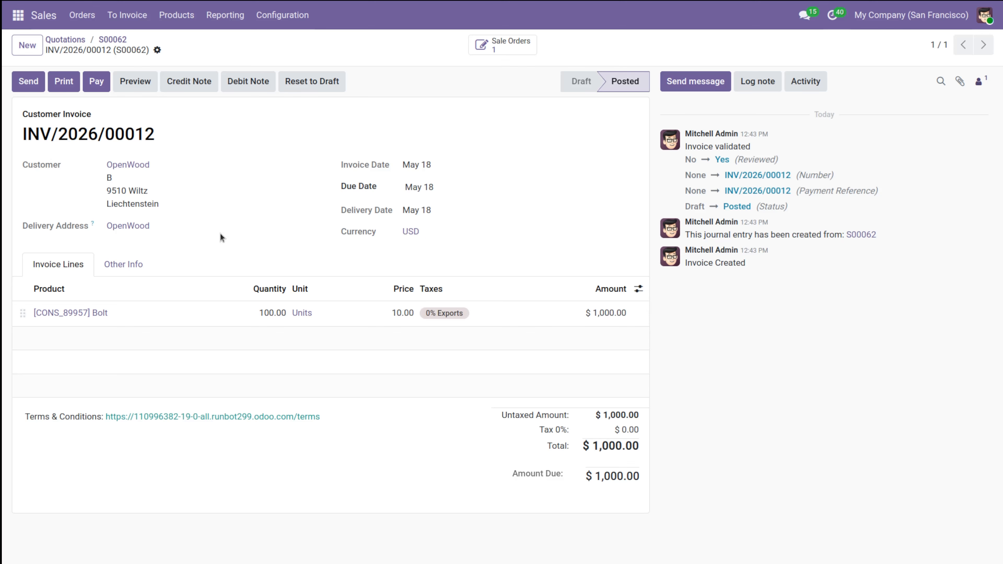
- Open the sales analysis report to review the ordered quantities
click(221, 16)
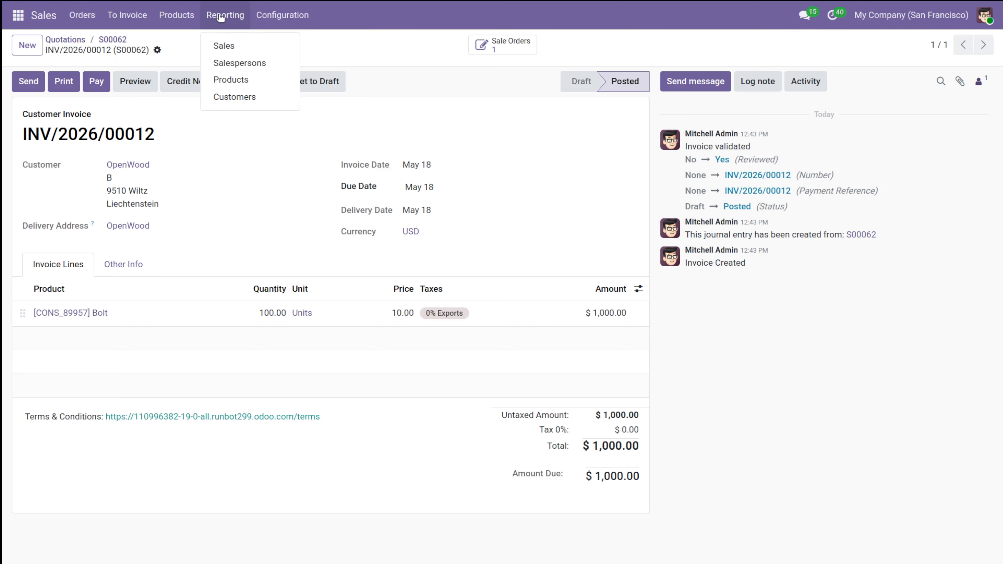
click(233, 44)
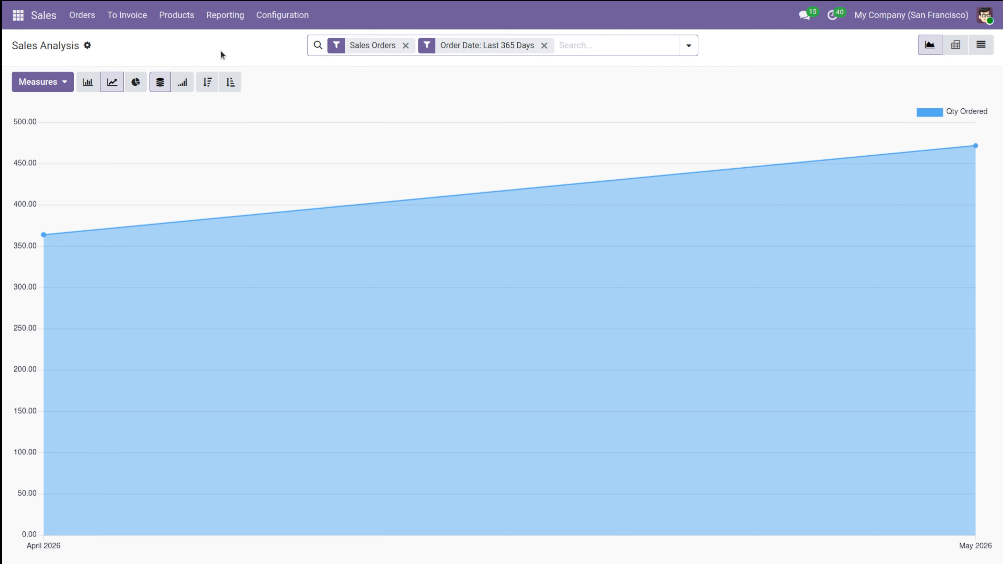
- Open the sales analysis by products report to review each product's share of the ordered quantities
click(215, 17)
click(233, 83)
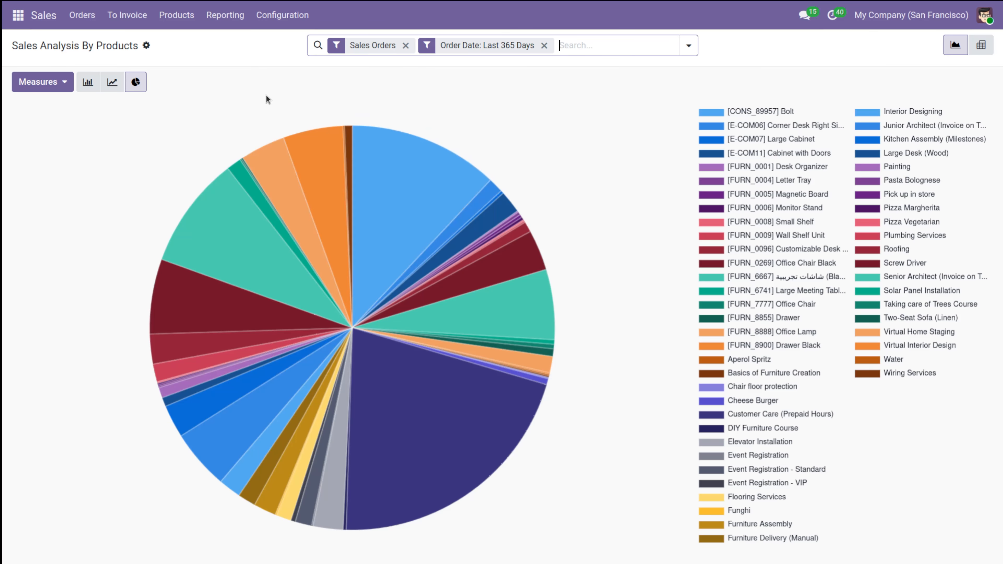
mouse_move(264, 25)
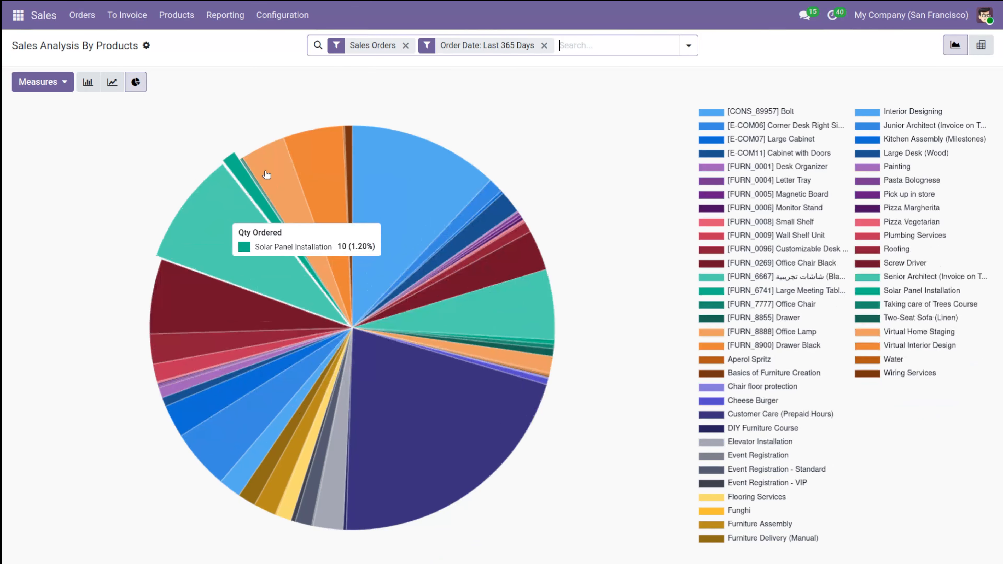
click(236, 12)
click(183, 117)
- Switch to the Purchase app and open its purchase analysis report to review untaxed totals over time
click(18, 16)
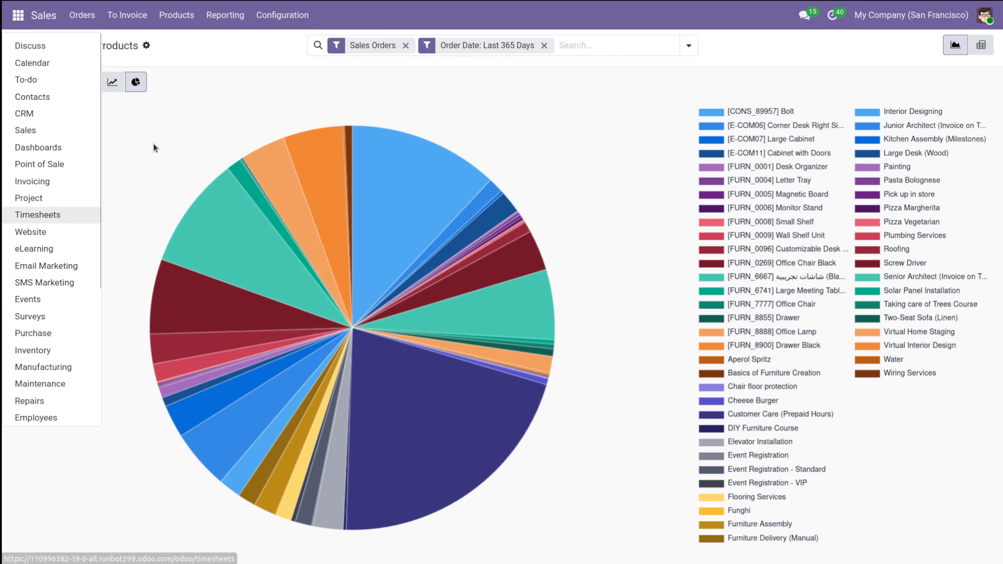
click(83, 336)
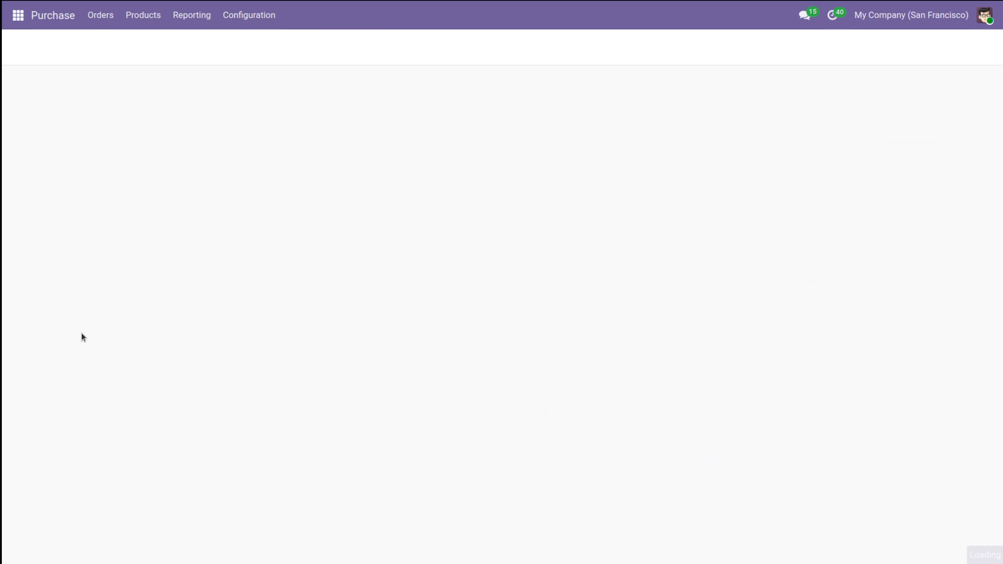
click(201, 23)
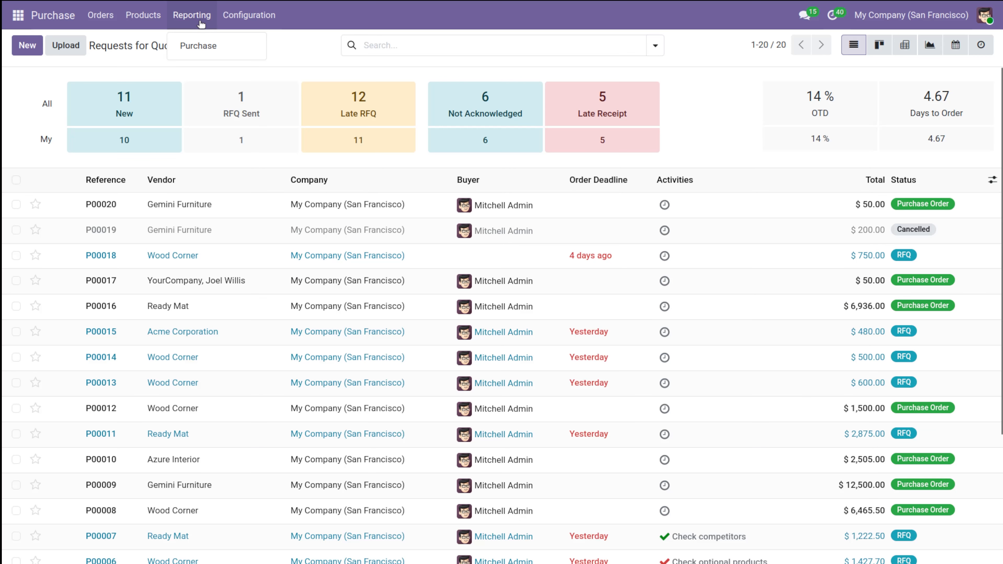
click(207, 41)
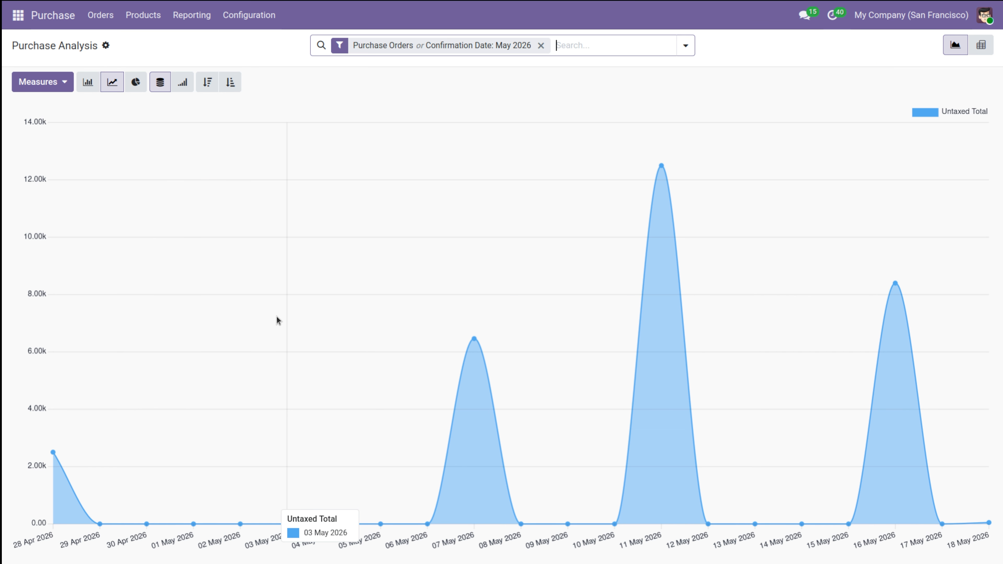